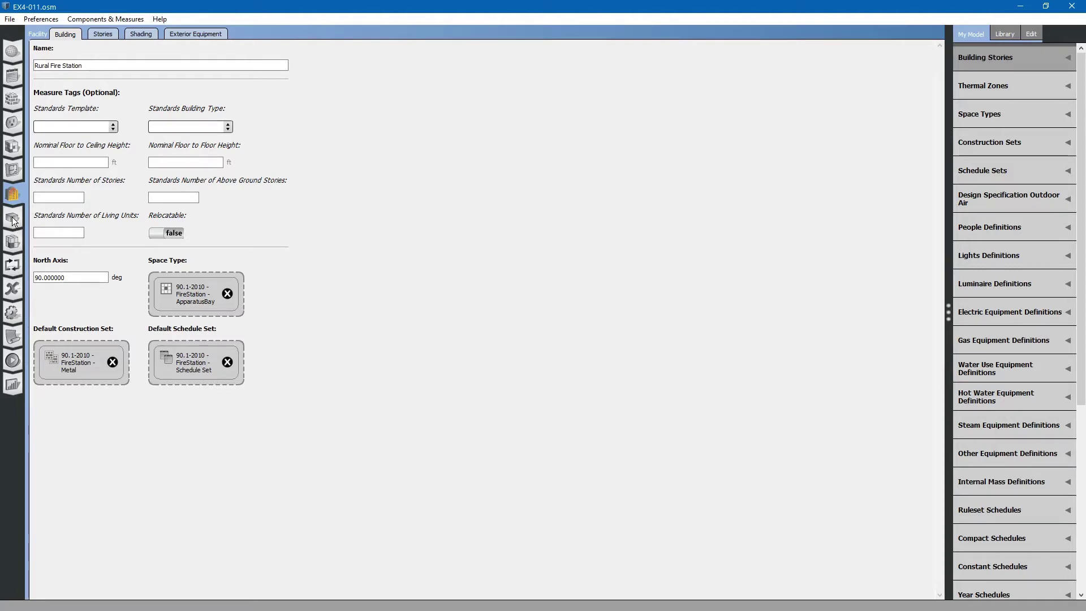
- Open the Spaces view to show each space's lights, equipment, people and infiltration loads
{"action": "left_click", "coordinate": [12, 221]}
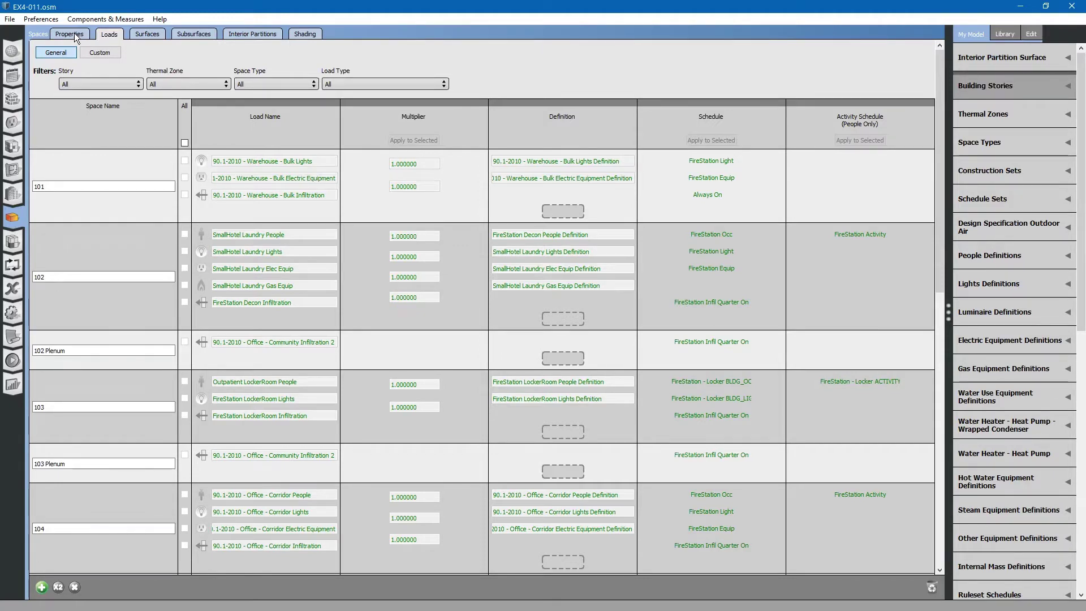
- Show the spaces' Airflow properties and inspect space 101's FireStation apparatus bay outdoor air specification
{"action": "left_click", "coordinate": [74, 34]}
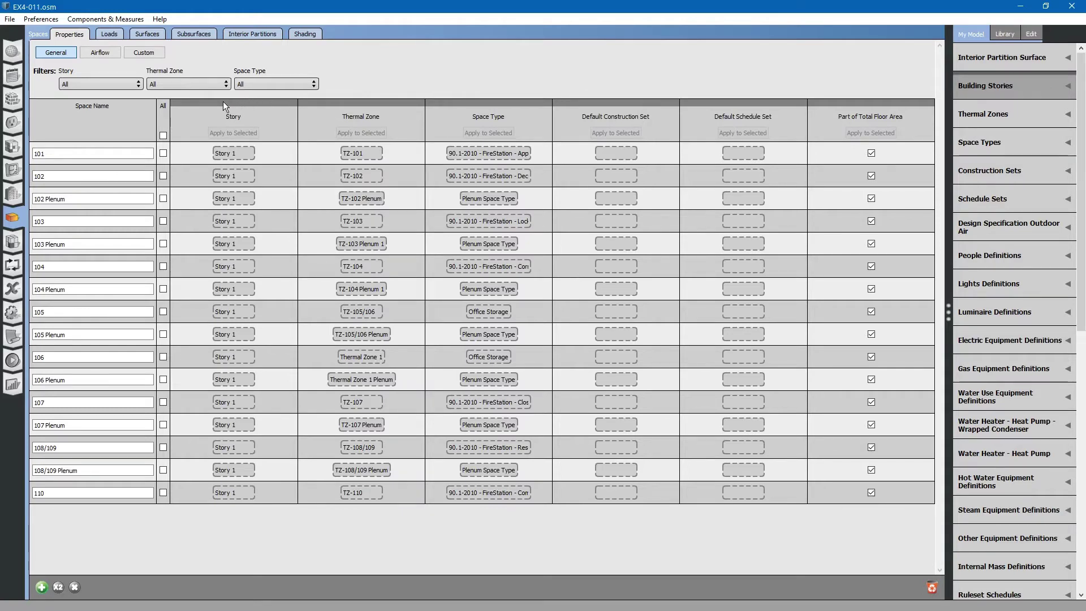
{"action": "left_click", "coordinate": [102, 53]}
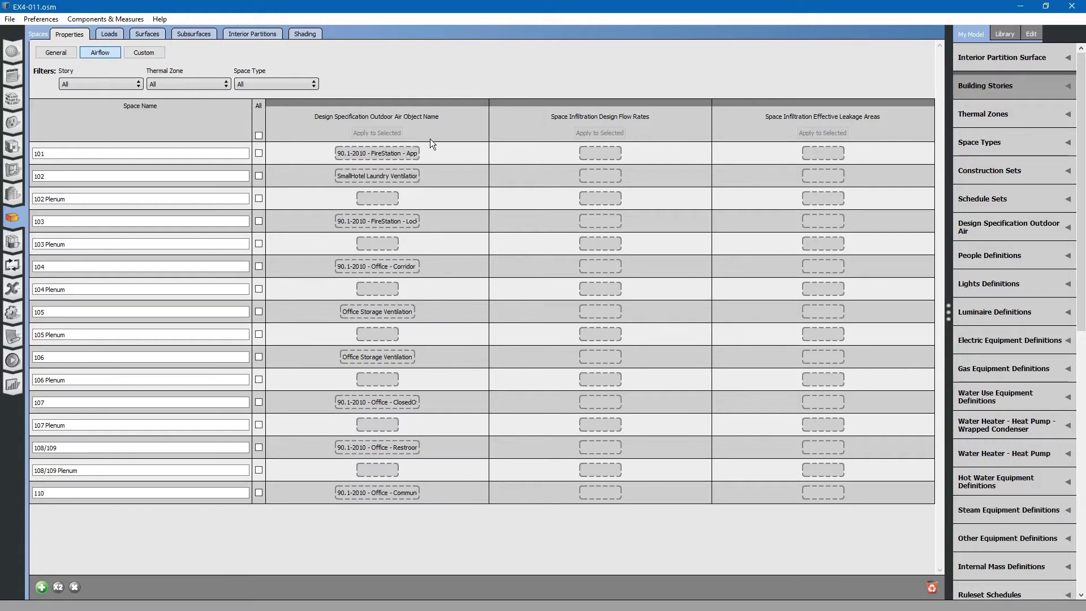
{"action": "left_click", "coordinate": [380, 155]}
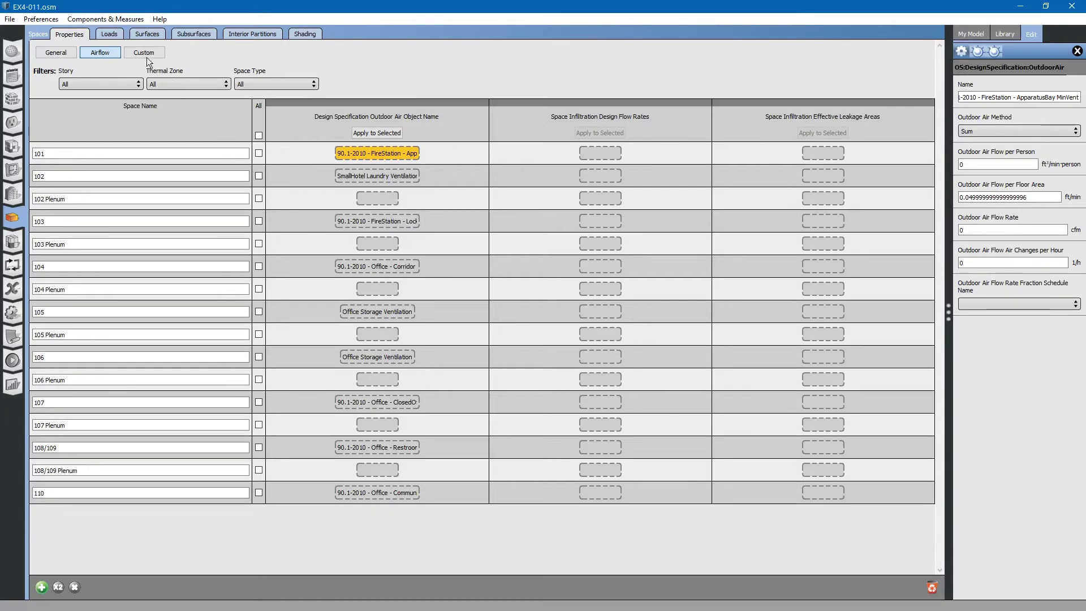
- Return to the Loads grid and select the names of spaces 105 and 106
{"action": "left_click", "coordinate": [110, 34]}
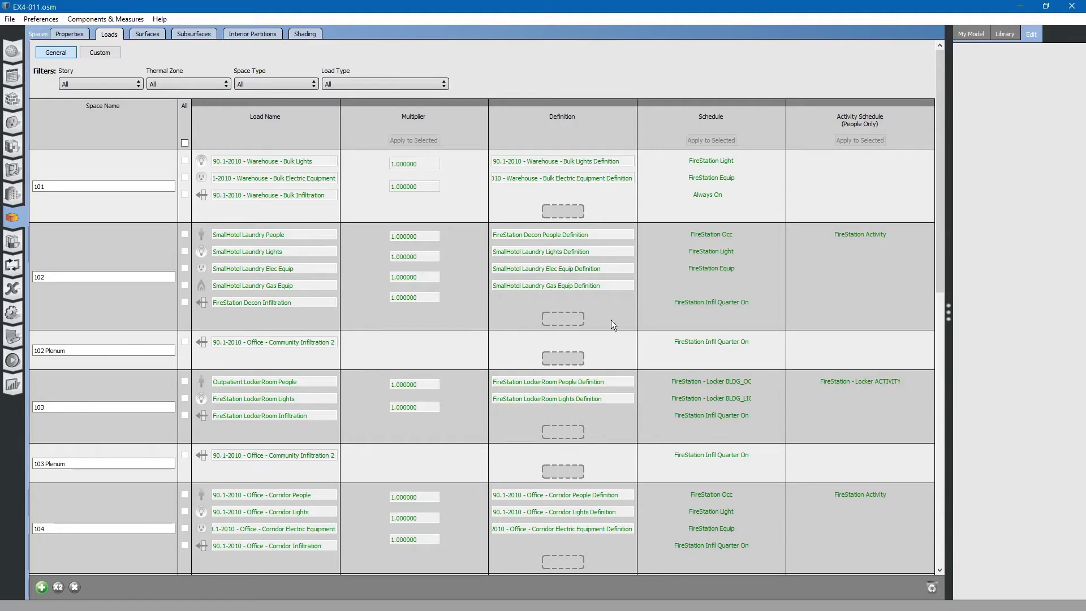
{"action": "scroll", "coordinate": [576, 358], "scroll_direction": "down", "scroll_amount": 5}
{"action": "scroll", "coordinate": [576, 358], "scroll_direction": "down", "scroll_amount": 3}
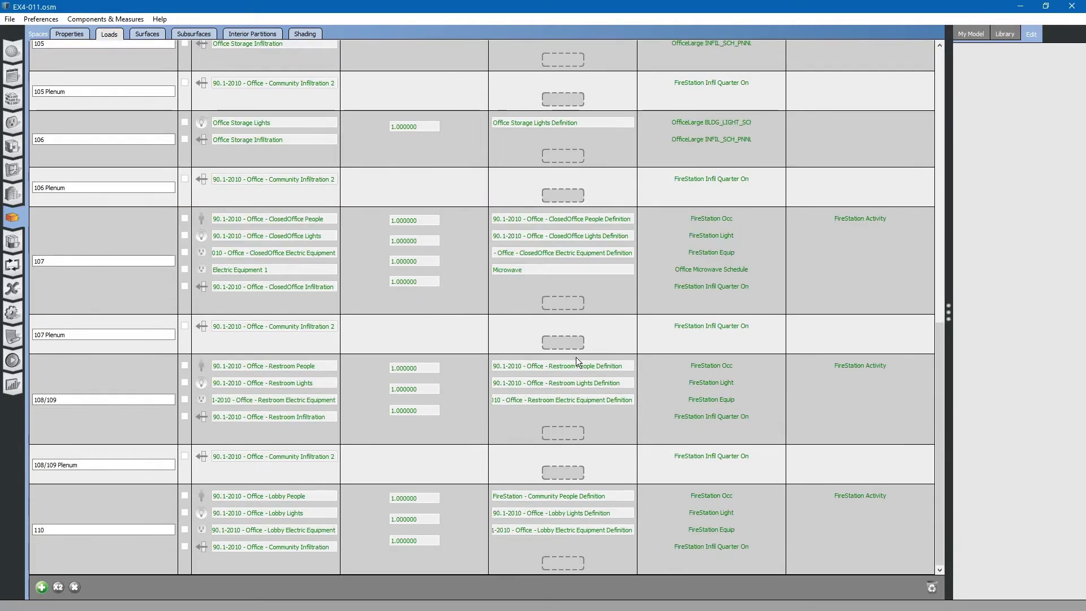
{"action": "scroll", "coordinate": [542, 337], "scroll_direction": "up", "scroll_amount": 2}
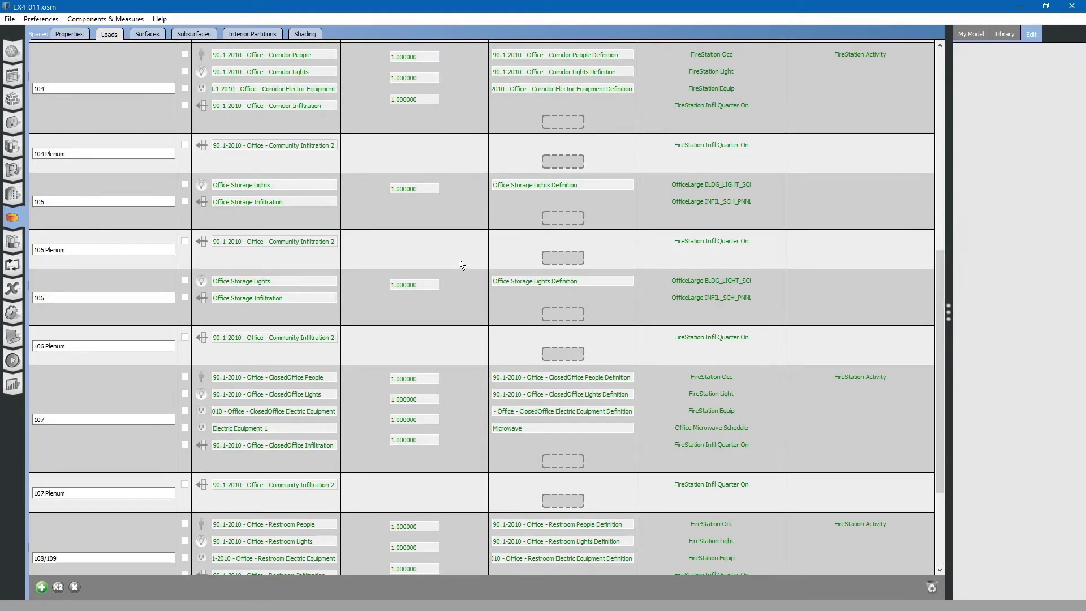
{"action": "left_click", "coordinate": [73, 202]}
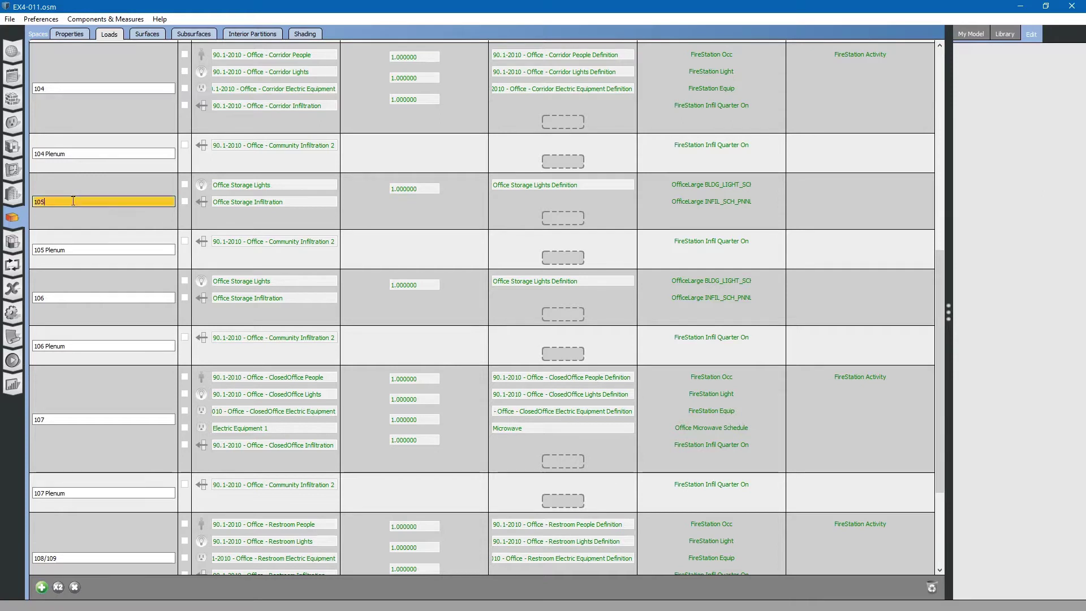
{"action": "left_click", "coordinate": [86, 297]}
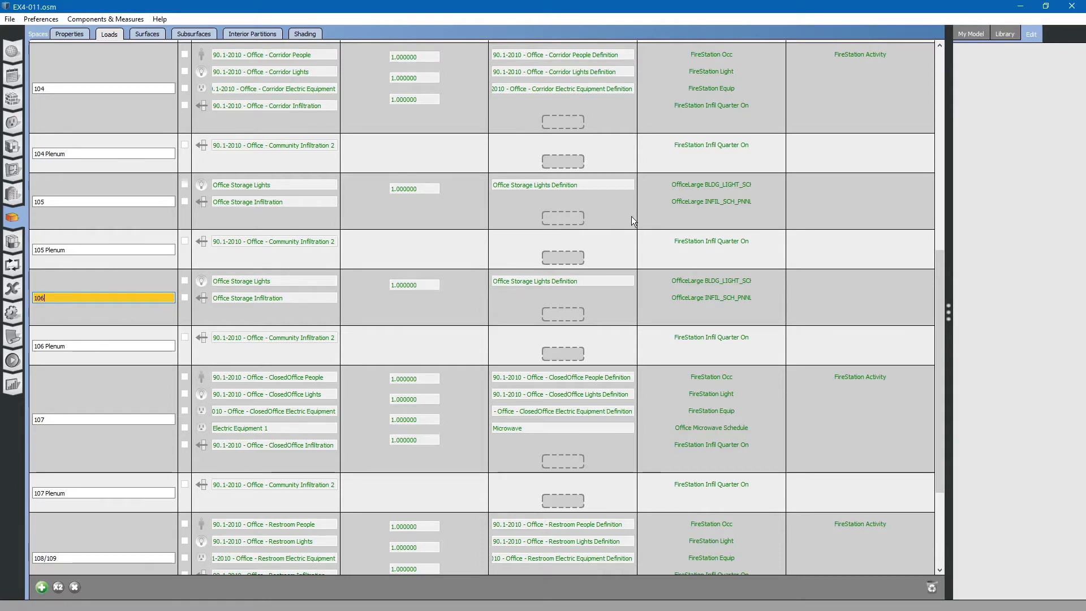
- Drag the Microwave electric equipment definition from My Model onto space 105
{"action": "left_click", "coordinate": [979, 34]}
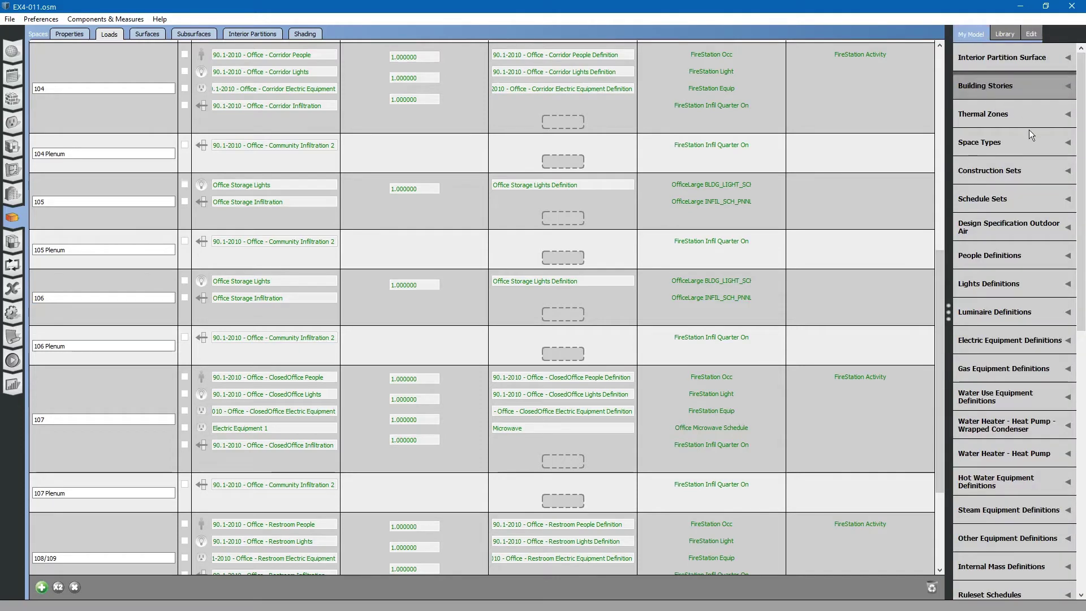
{"action": "left_click", "coordinate": [1007, 337]}
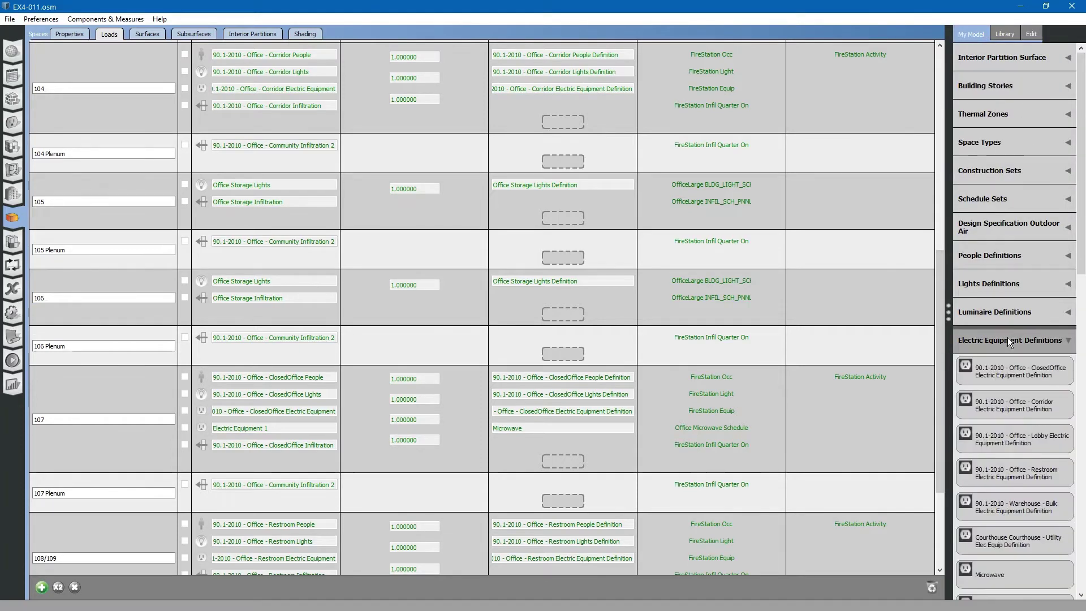
{"action": "left_click_drag", "start_coordinate": [1082, 252], "coordinate": [1075, 294]}
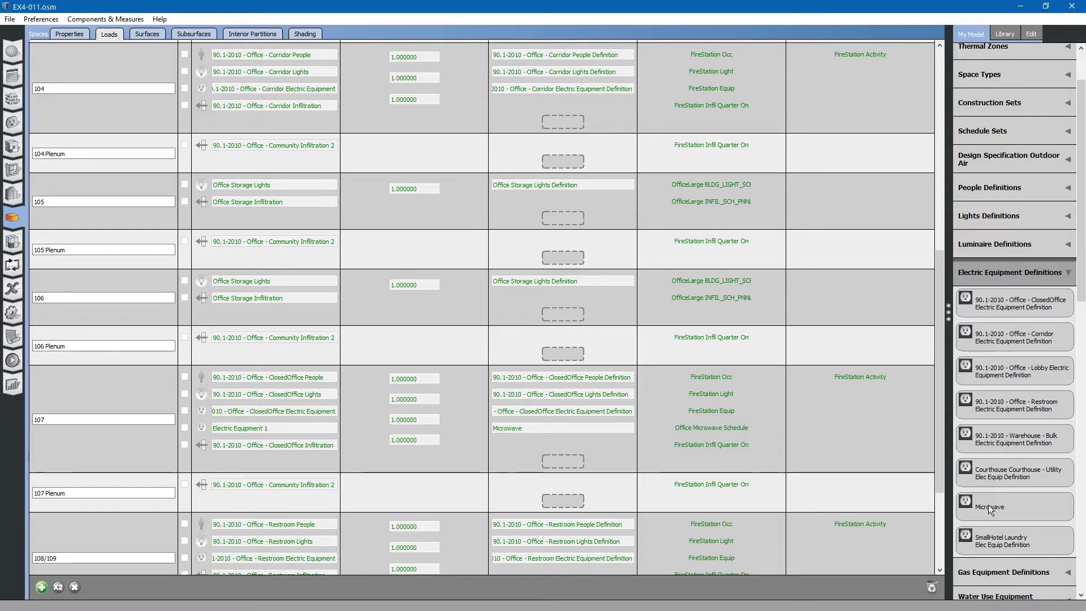
{"action": "left_click_drag", "start_coordinate": [990, 509], "coordinate": [635, 303]}
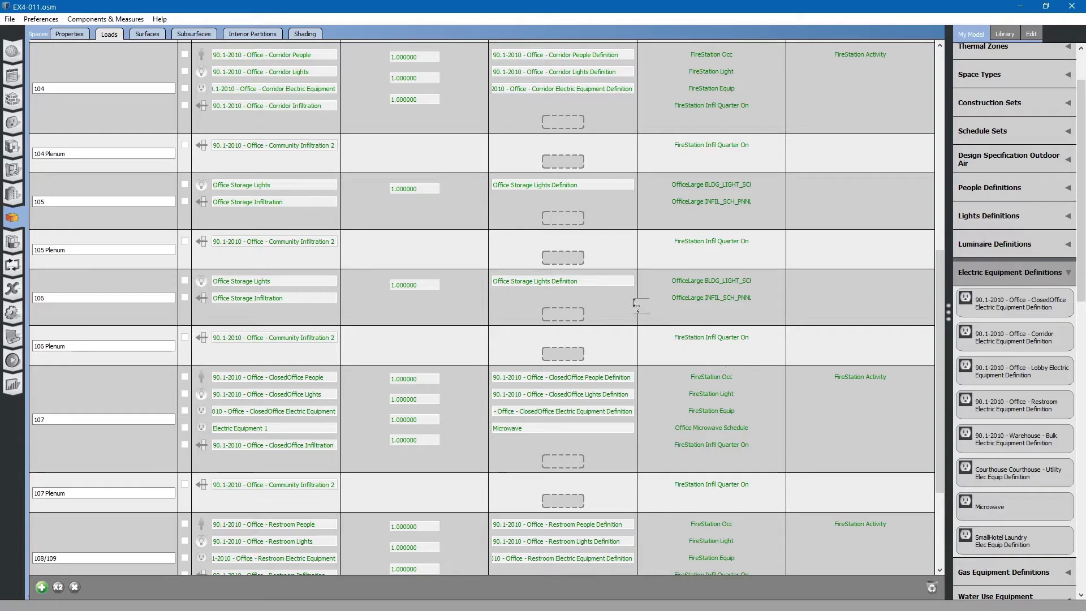
{"action": "mouse_move", "coordinate": [635, 303]}
{"action": "left_mouse_down"}
{"action": "mouse_move", "coordinate": [515, 209]}
{"action": "mouse_move", "coordinate": [543, 217]}
{"action": "left_mouse_up"}
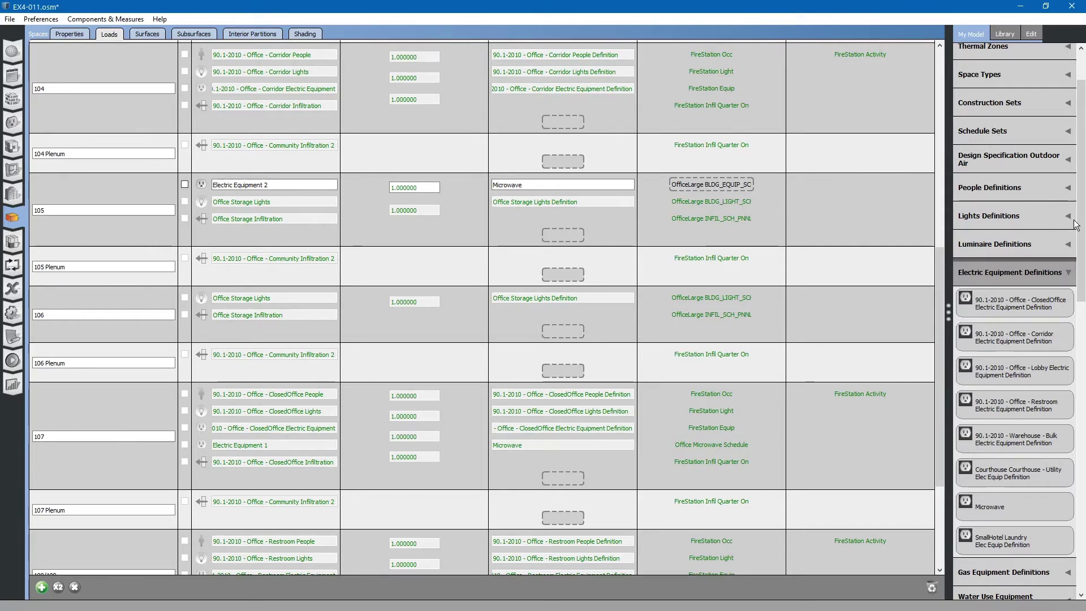
{"action": "left_click_drag", "start_coordinate": [1081, 224], "coordinate": [1081, 521]}
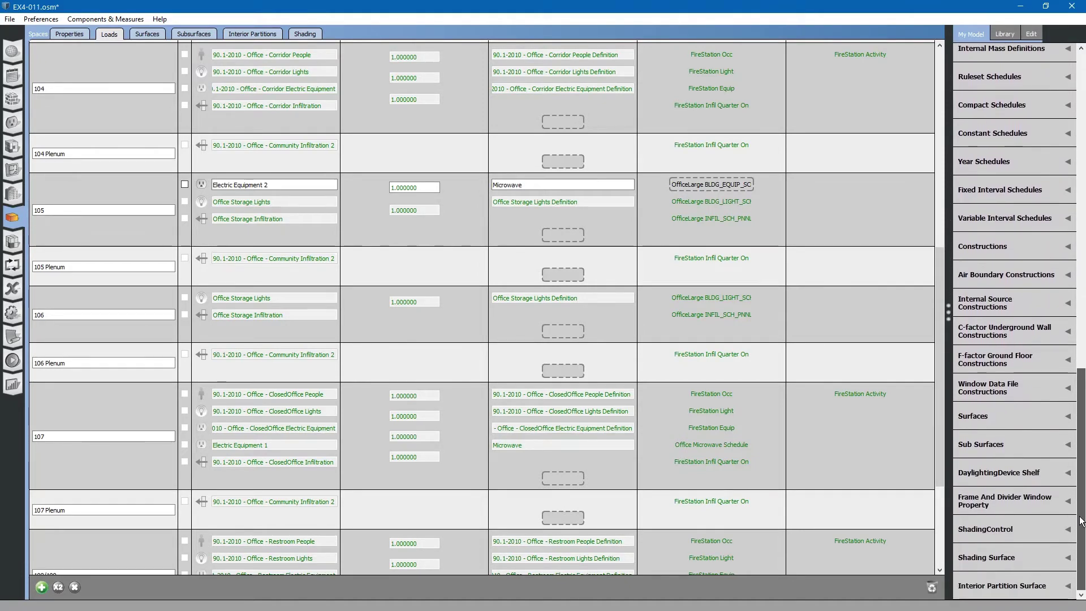
- Review the new Electric Equipment 2 load and the names of spaces 105 and 106
{"action": "left_click", "coordinate": [1082, 333]}
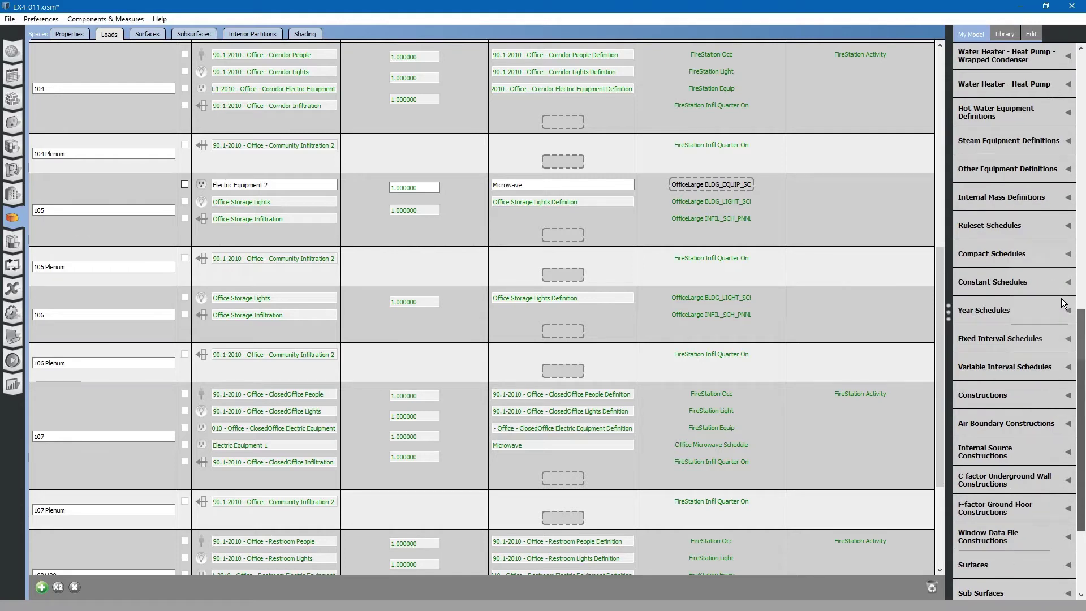
{"action": "left_click", "coordinate": [1081, 332]}
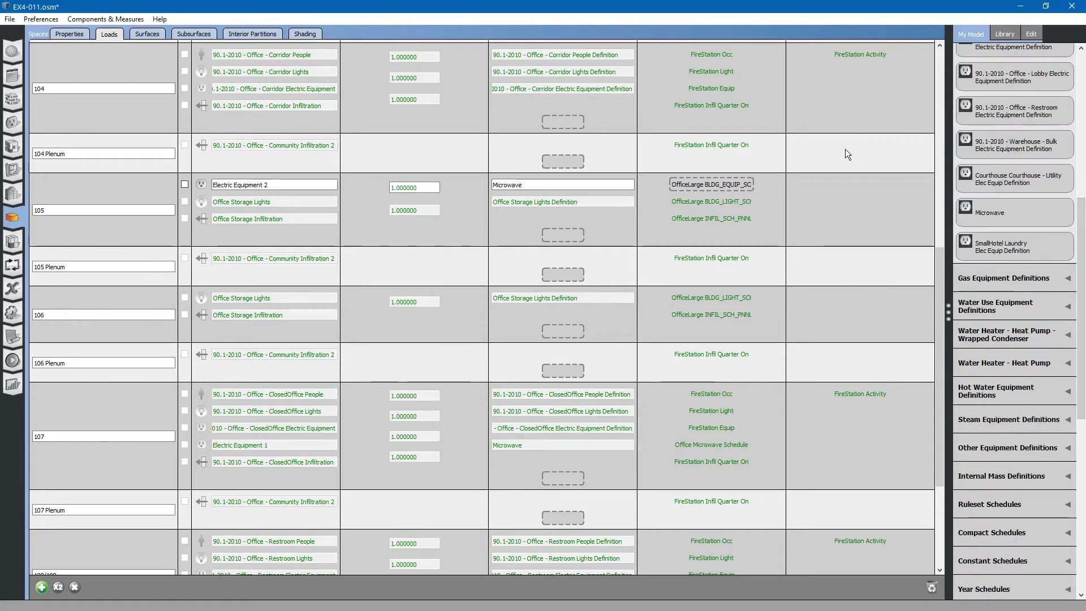
{"action": "left_click", "coordinate": [277, 185]}
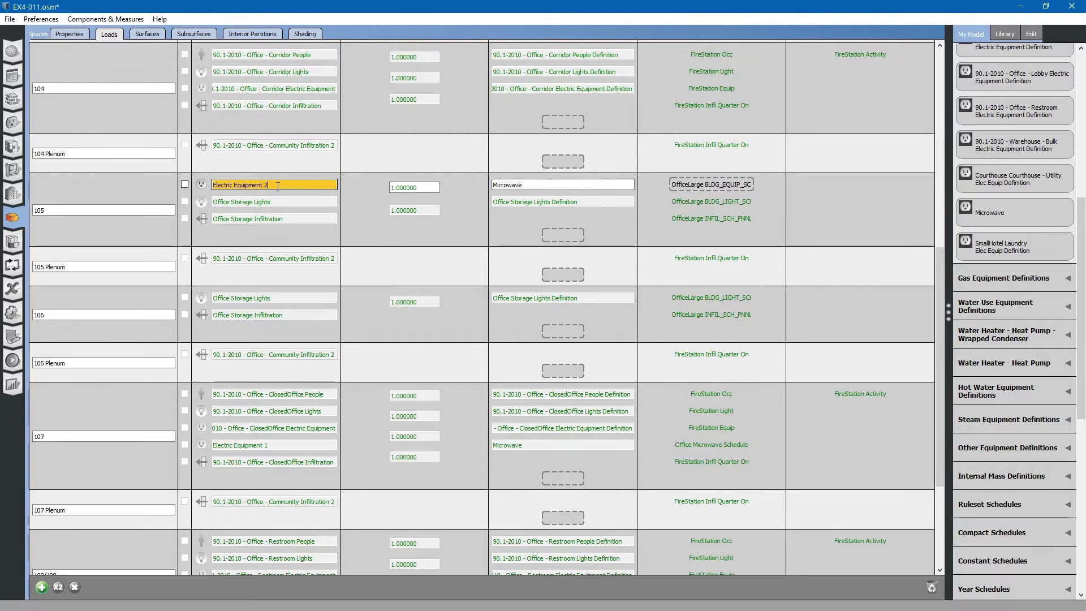
{"action": "left_click", "coordinate": [70, 213]}
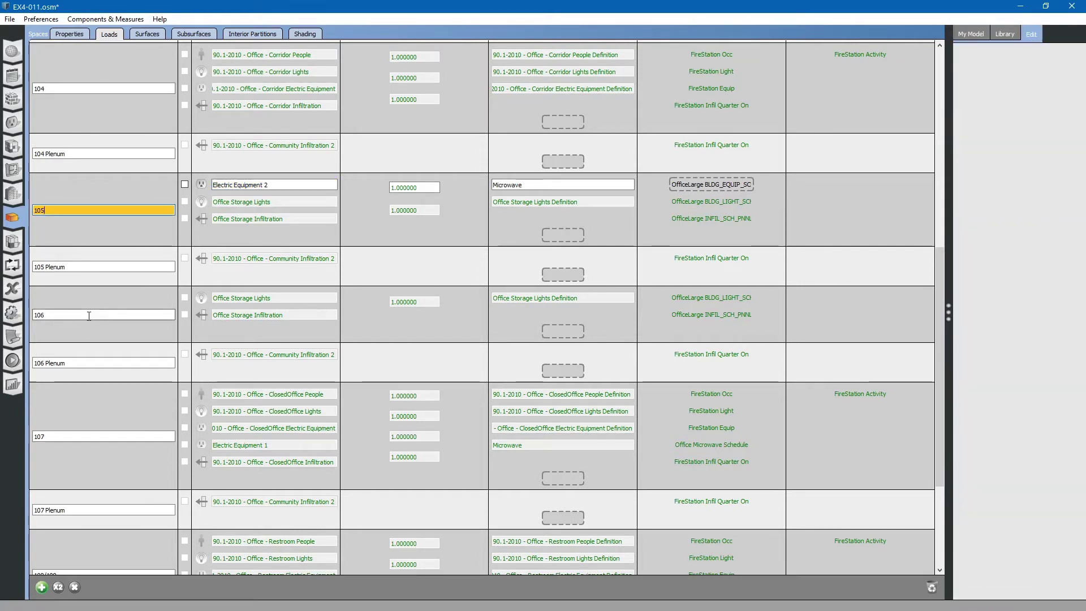
{"action": "left_click", "coordinate": [89, 317]}
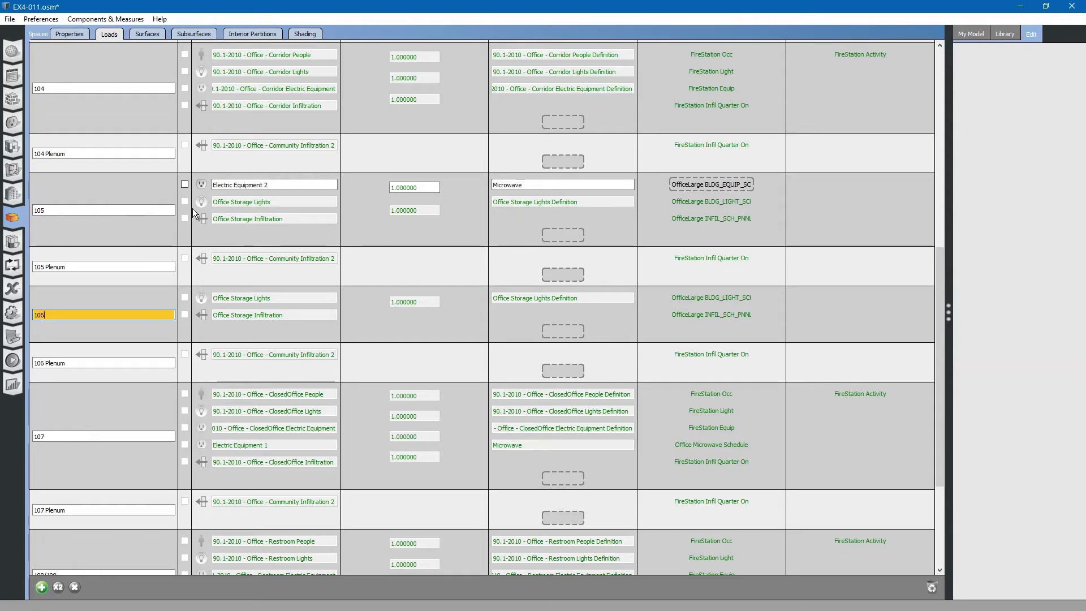
{"action": "left_click", "coordinate": [185, 186]}
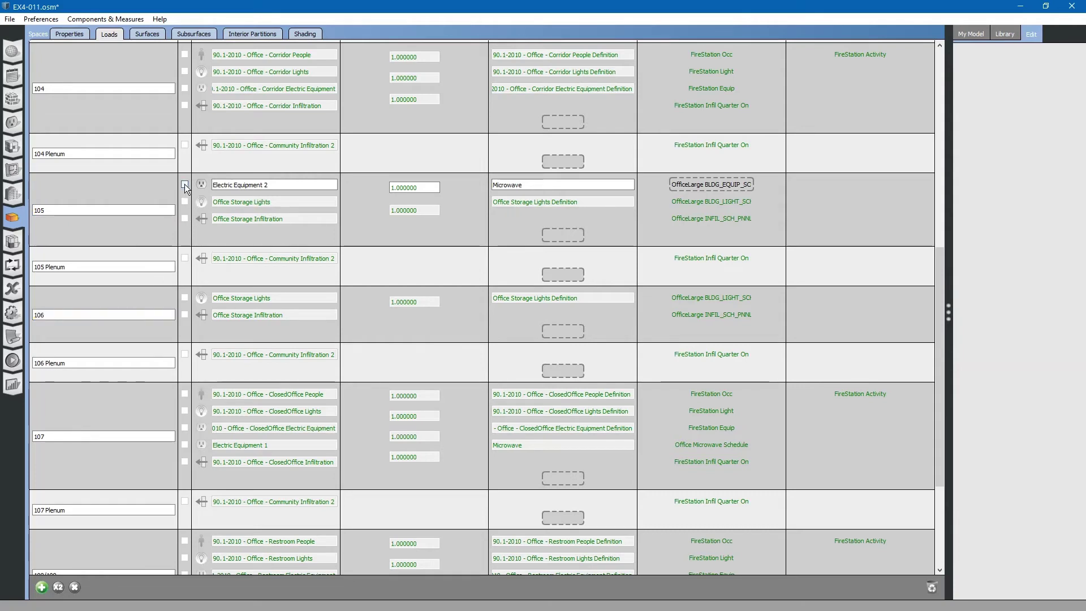
- Mark space 105's Electric Equipment 2 load and remove it
{"action": "left_click", "coordinate": [184, 184]}
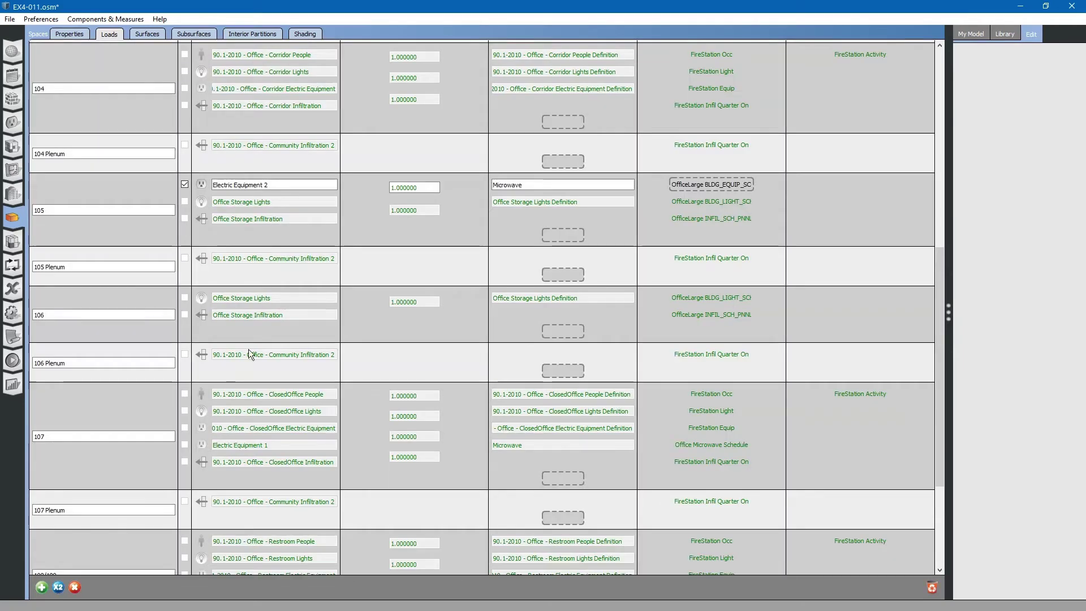
{"action": "left_click", "coordinate": [73, 588]}
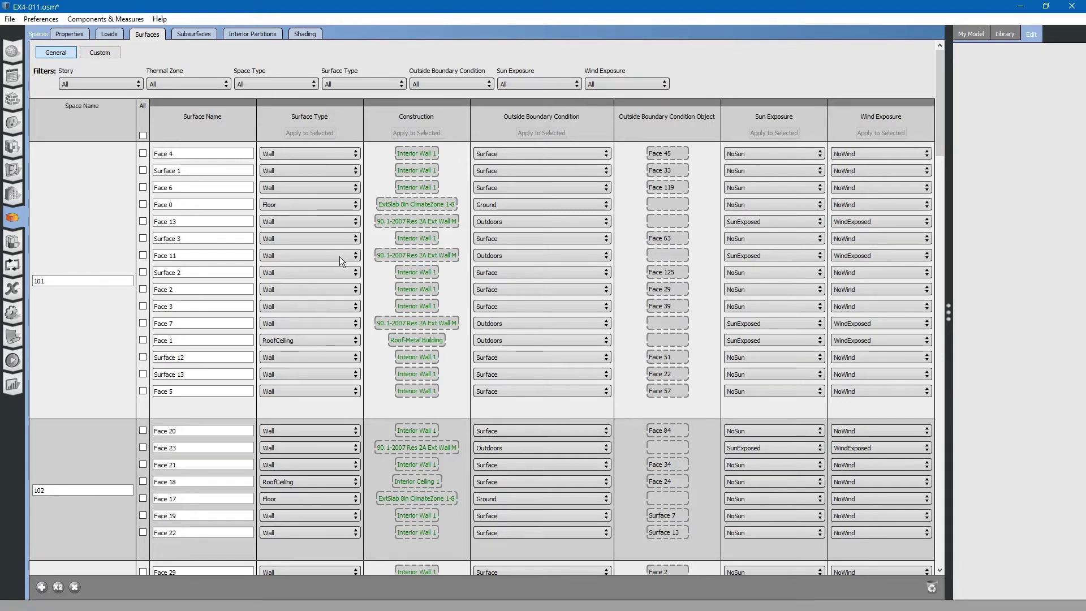
- Select space 101 in the Surfaces grid to review its surfaces, including roof Face 1
{"action": "left_click", "coordinate": [110, 277]}
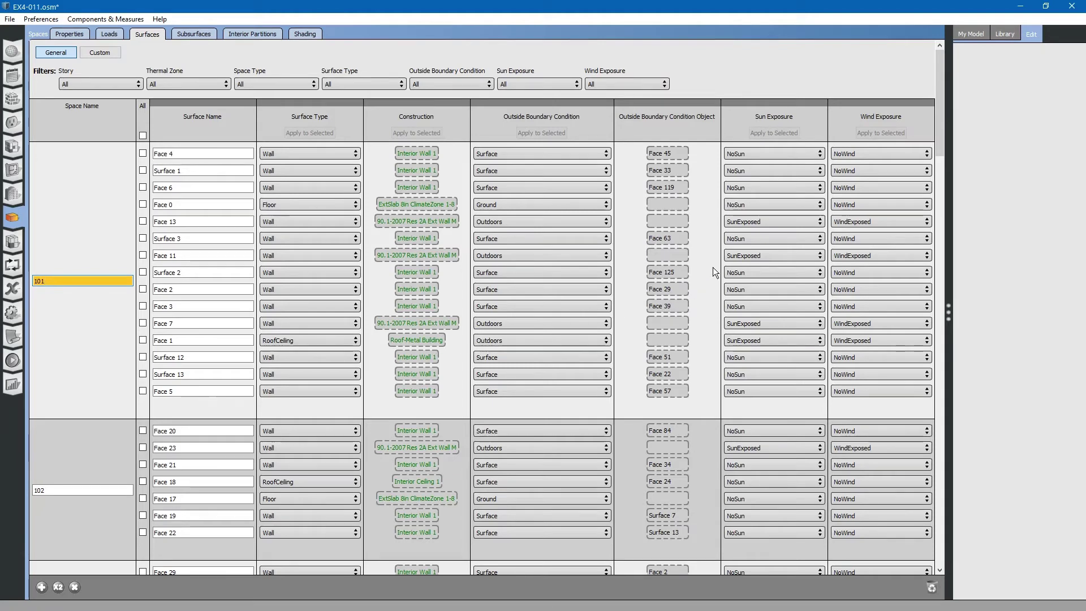
- Drag Typical IEAD Roof - Highly Reflective R-20.83 from the library constructions onto Face 1
{"action": "left_click", "coordinate": [1007, 34]}
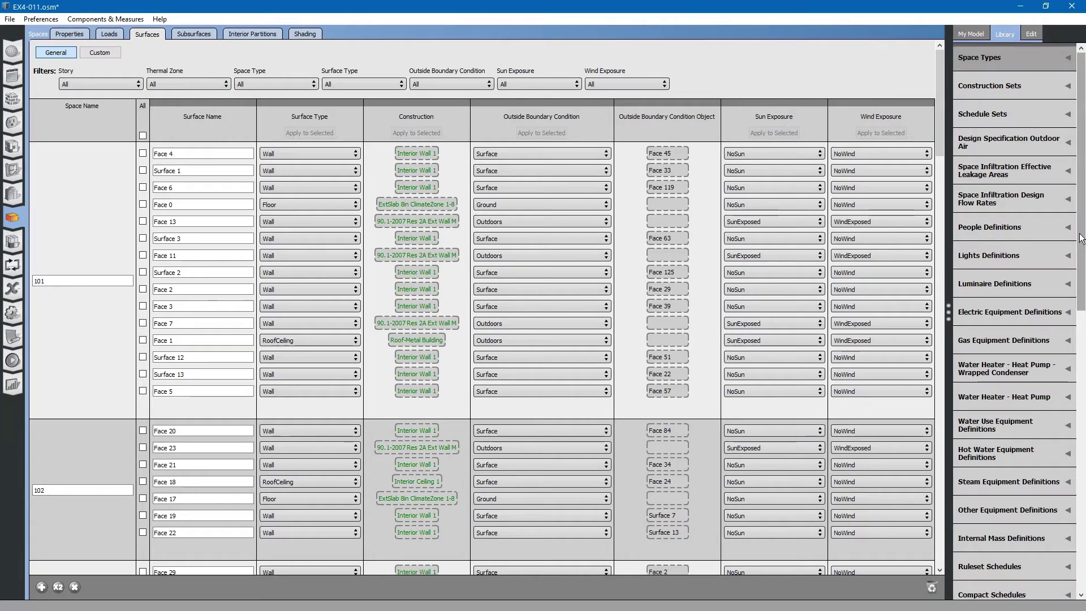
{"action": "scroll", "coordinate": [1081, 249], "scroll_direction": "down", "scroll_amount": 1}
{"action": "left_click_drag", "start_coordinate": [1082, 248], "coordinate": [1085, 313]}
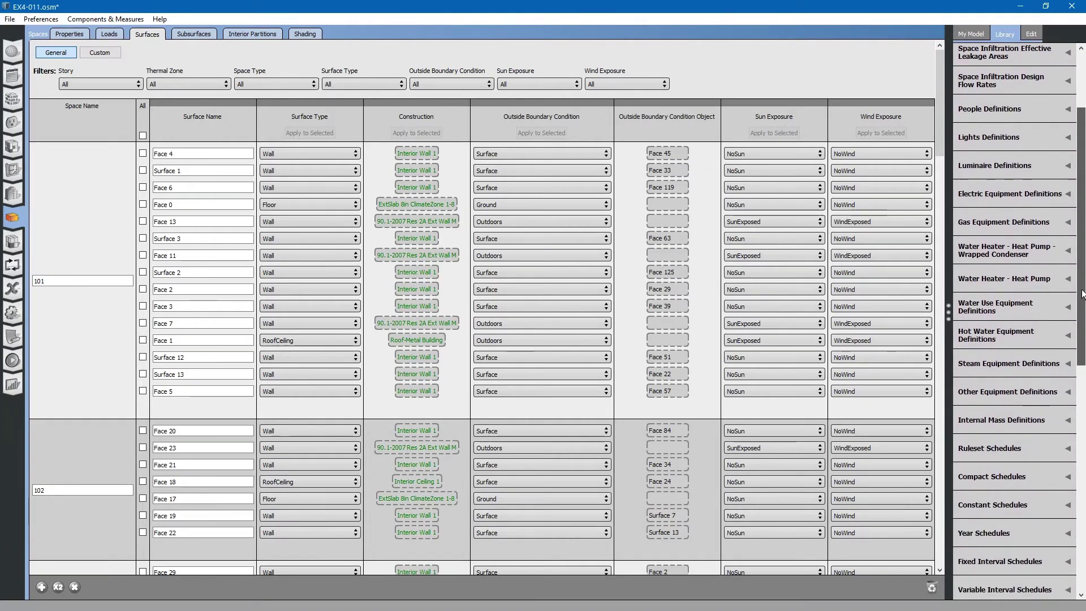
{"action": "scroll", "coordinate": [1010, 314], "scroll_direction": "up", "scroll_amount": 2}
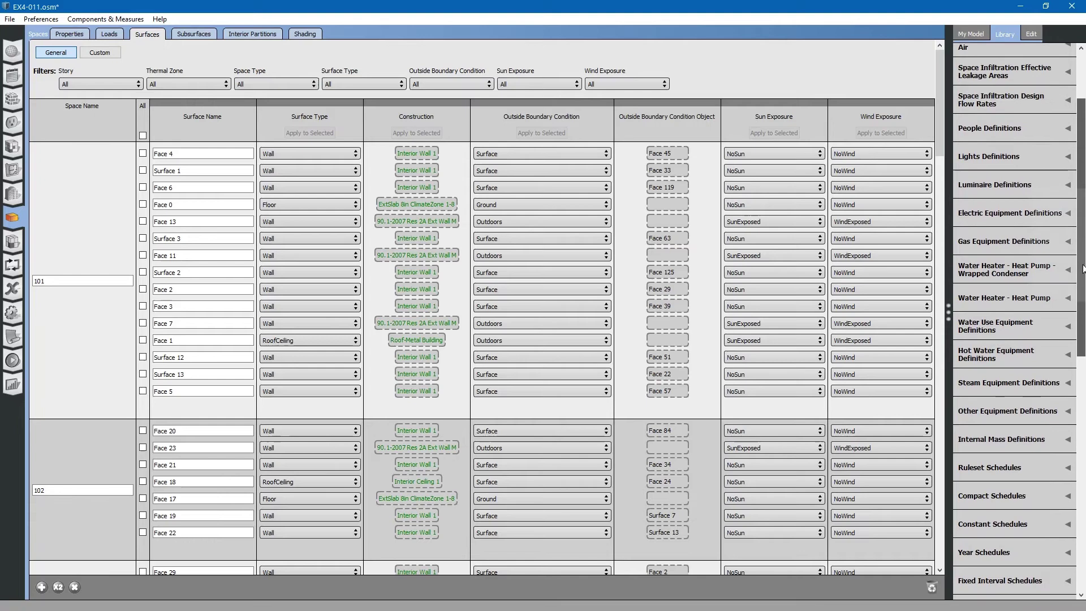
{"action": "scroll", "coordinate": [1010, 314], "scroll_direction": "down", "scroll_amount": 2}
{"action": "scroll", "coordinate": [1022, 305], "scroll_direction": "down", "scroll_amount": 3}
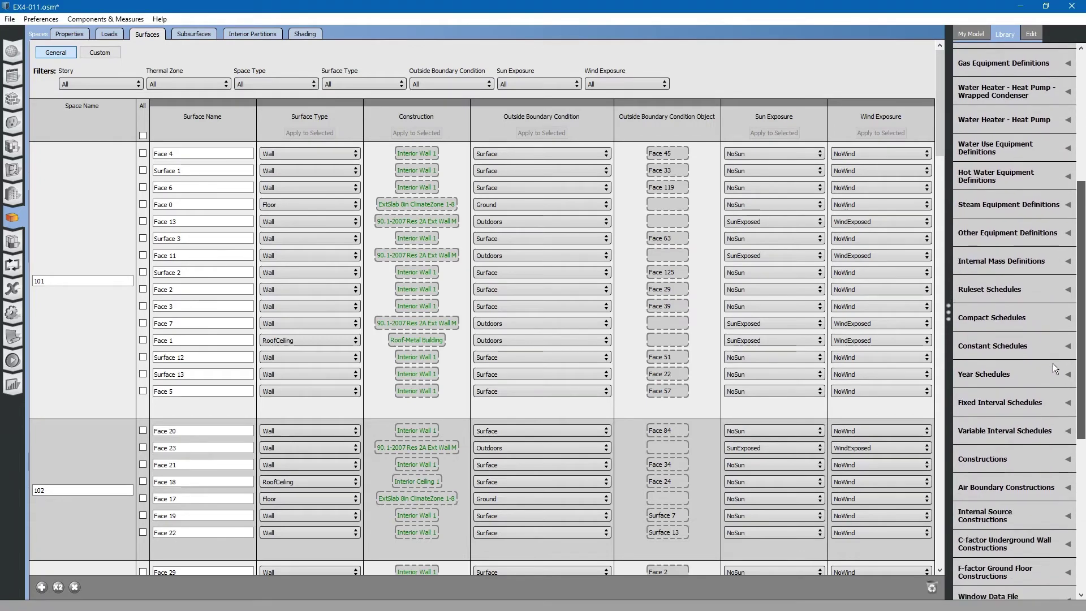
{"action": "scroll", "coordinate": [1053, 363], "scroll_direction": "down", "scroll_amount": 3}
{"action": "scroll", "coordinate": [1066, 377], "scroll_direction": "up", "scroll_amount": 1}
{"action": "scroll", "coordinate": [1066, 378], "scroll_direction": "down", "scroll_amount": 1}
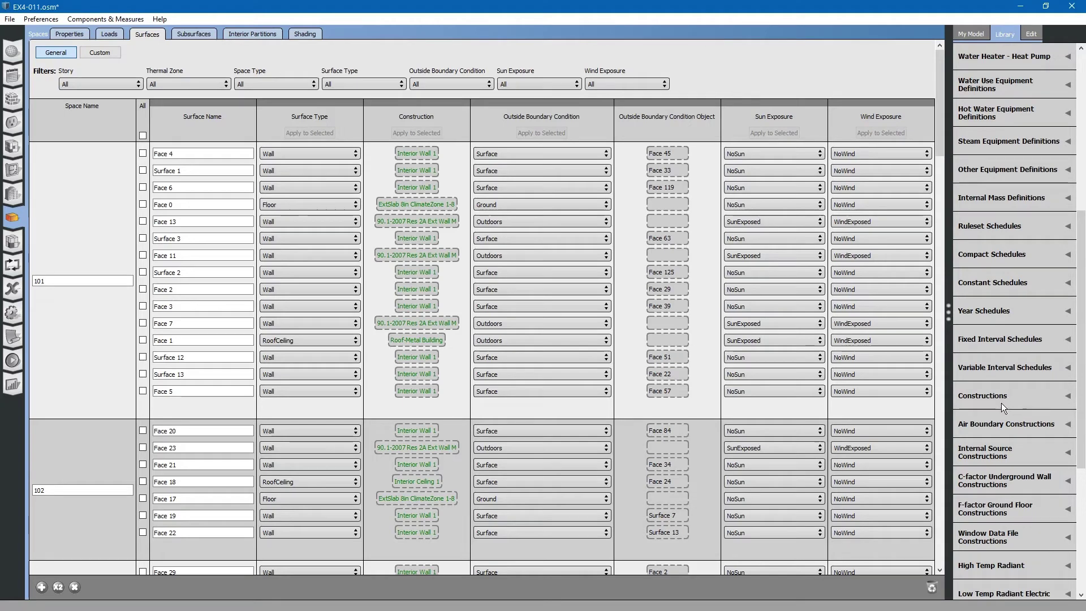
{"action": "left_click", "coordinate": [979, 399]}
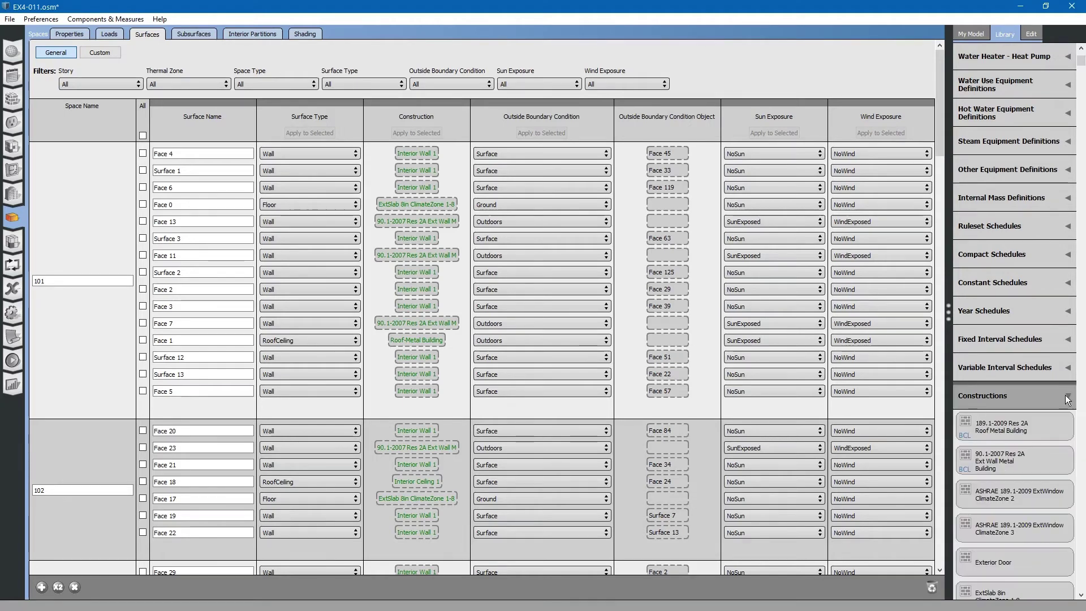
{"action": "scroll", "coordinate": [1030, 540], "scroll_direction": "down", "scroll_amount": 5}
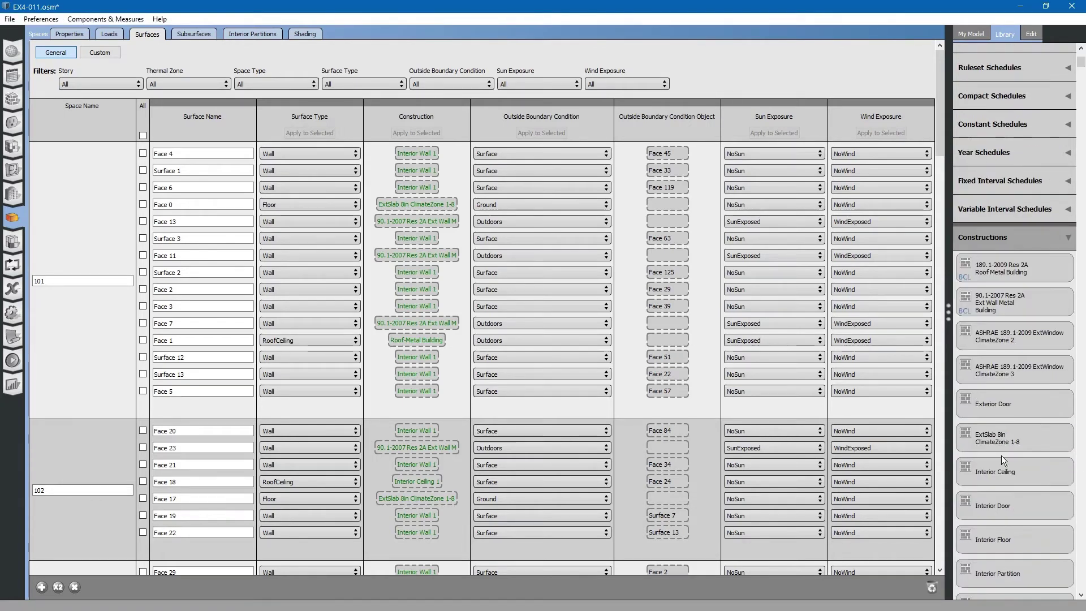
{"action": "scroll", "coordinate": [1002, 456], "scroll_direction": "down", "scroll_amount": 2}
{"action": "scroll", "coordinate": [1010, 479], "scroll_direction": "down", "scroll_amount": 10}
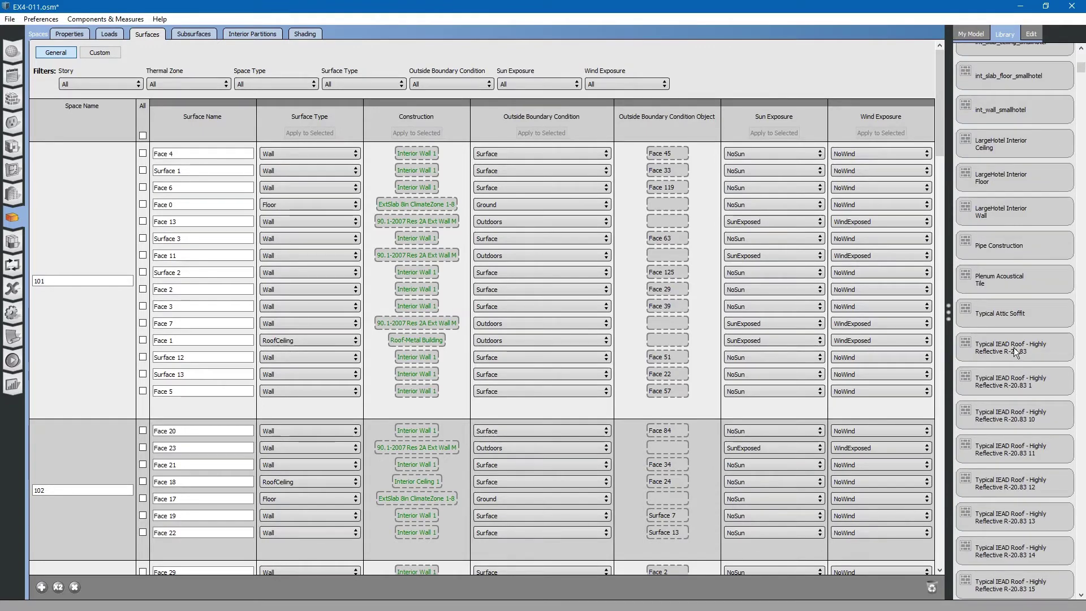
{"action": "mouse_move", "coordinate": [1014, 347]}
{"action": "left_mouse_down"}
{"action": "mouse_move", "coordinate": [372, 332]}
{"action": "mouse_move", "coordinate": [412, 340]}
{"action": "left_mouse_up"}
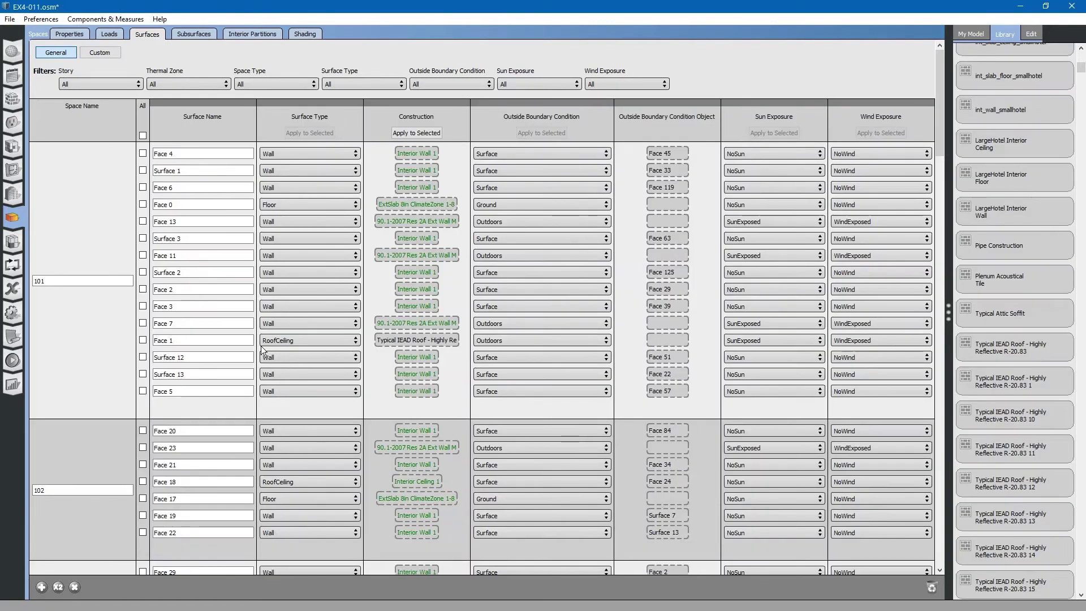
{"action": "left_click", "coordinate": [226, 339]}
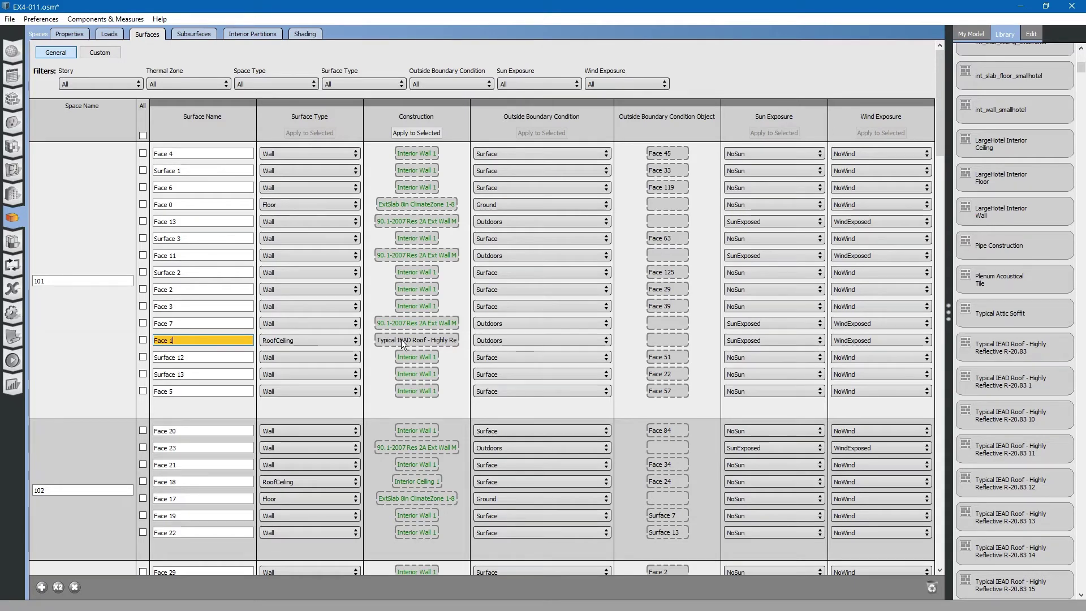
- Inspect and clear Face 1's new roof construction, then view Roof-Metal Building's layers
{"action": "left_click", "coordinate": [401, 340]}
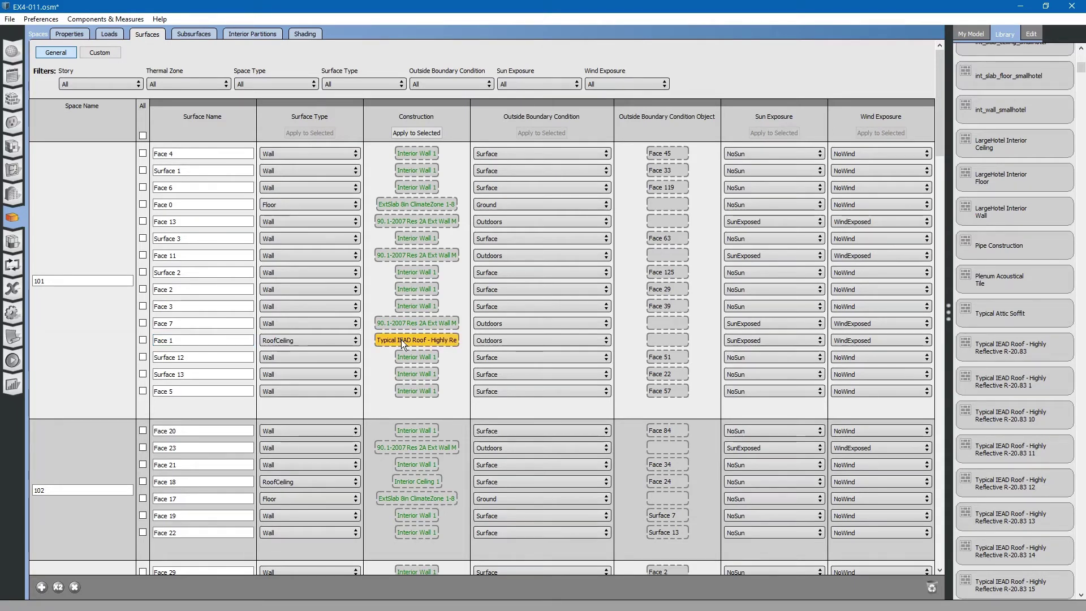
{"action": "double_click", "coordinate": [413, 339]}
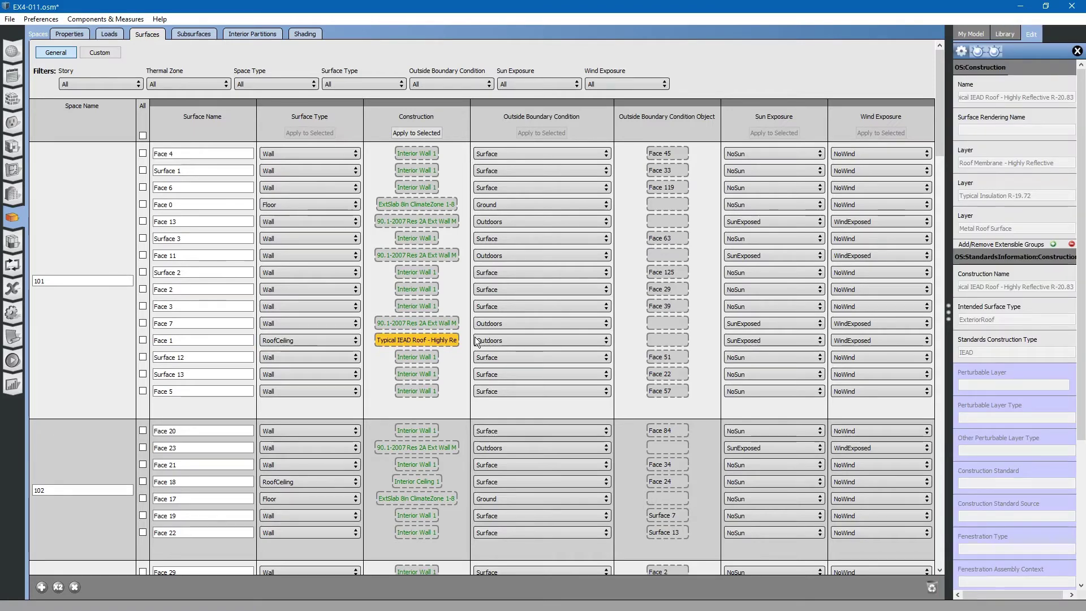
{"action": "left_click", "coordinate": [1077, 53]}
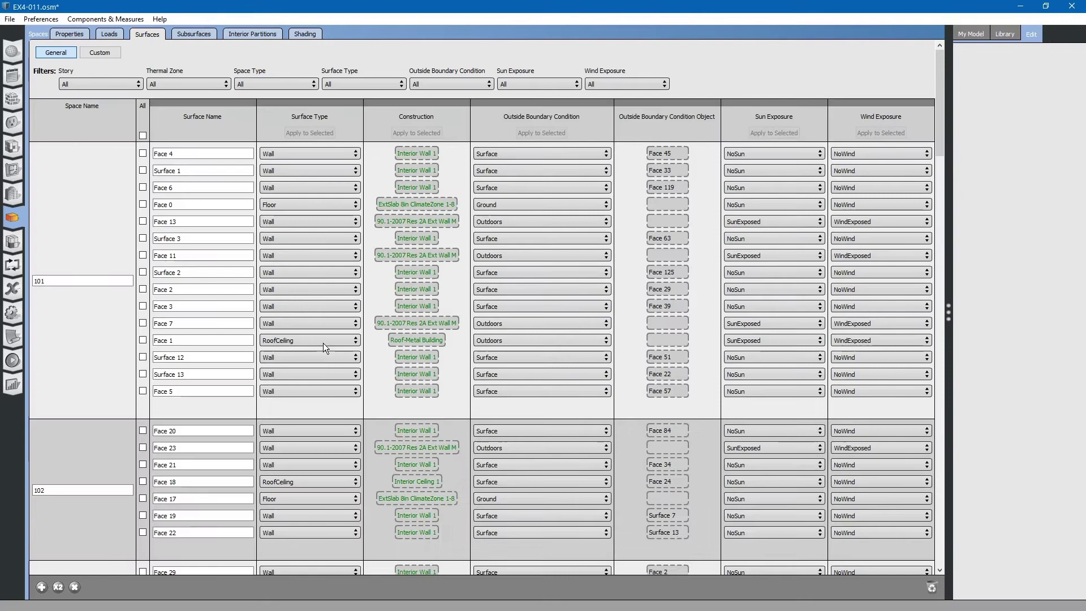
{"action": "left_click", "coordinate": [204, 340]}
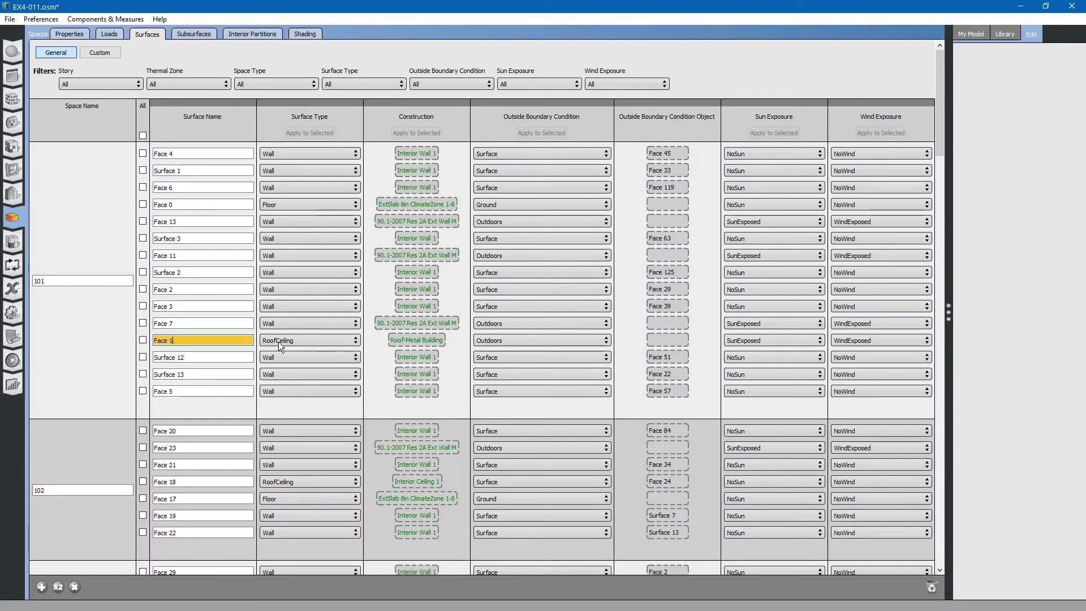
{"action": "left_click", "coordinate": [398, 341]}
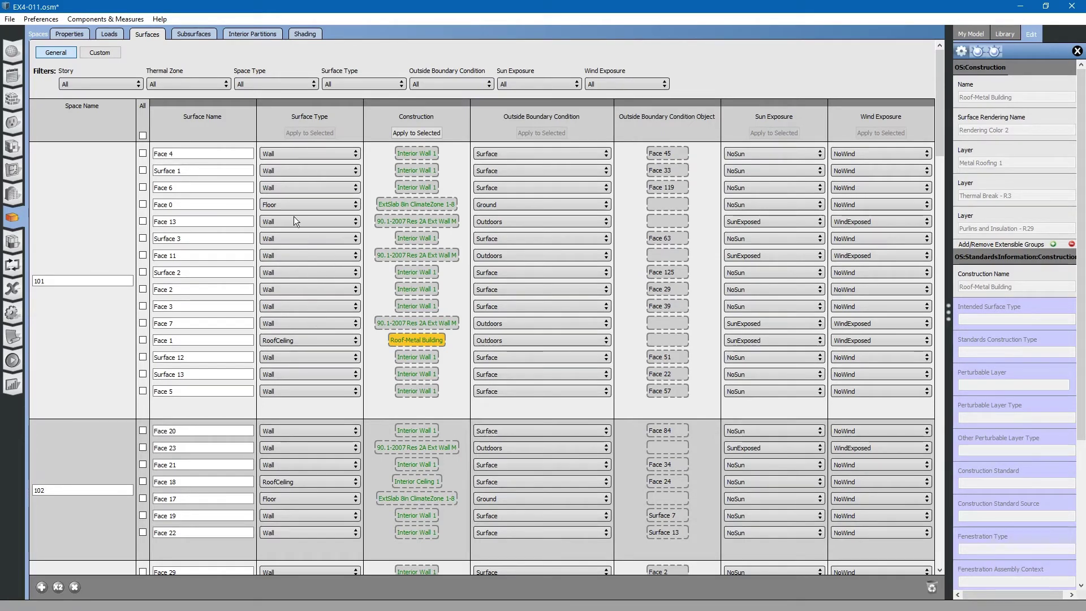
- Show the Subsurfaces grid with space 101's windows, door and overhead door constructions
{"action": "left_click", "coordinate": [195, 33]}
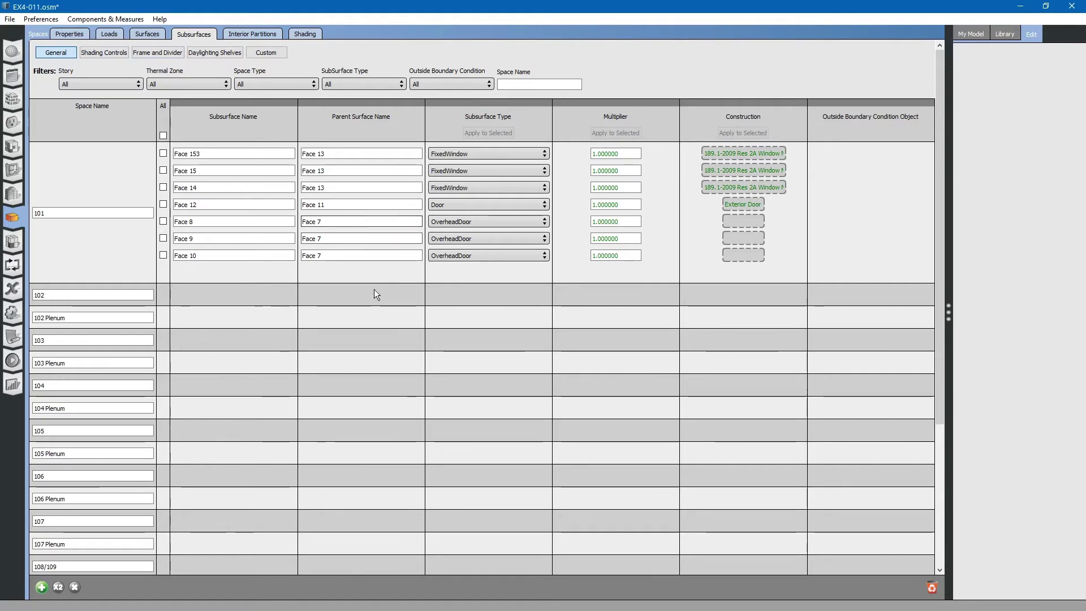
{"action": "scroll", "coordinate": [378, 296], "scroll_direction": "down", "scroll_amount": 5}
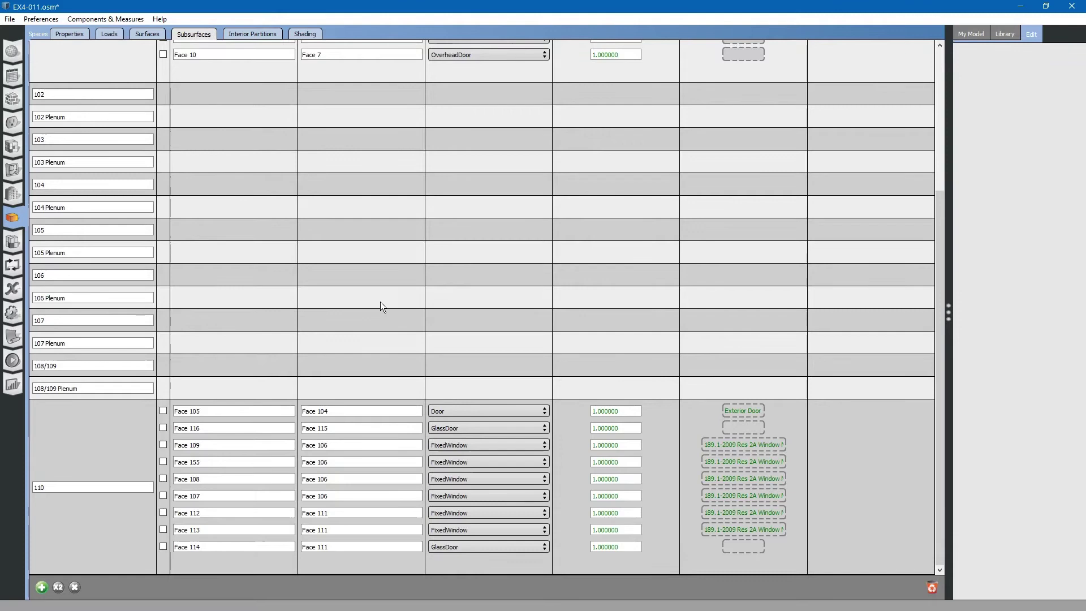
{"action": "scroll", "coordinate": [380, 307], "scroll_direction": "up", "scroll_amount": 5}
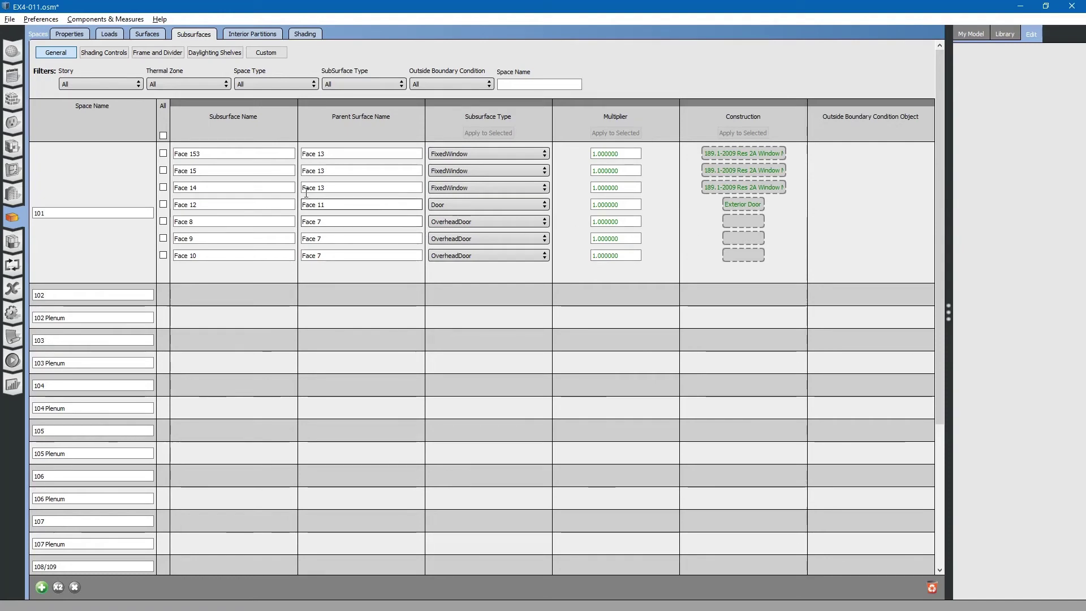
- Review the 90.1-2010 FireStation-Metal construction set, then return to the Spaces subsurfaces grid
{"action": "left_click", "coordinate": [13, 101]}
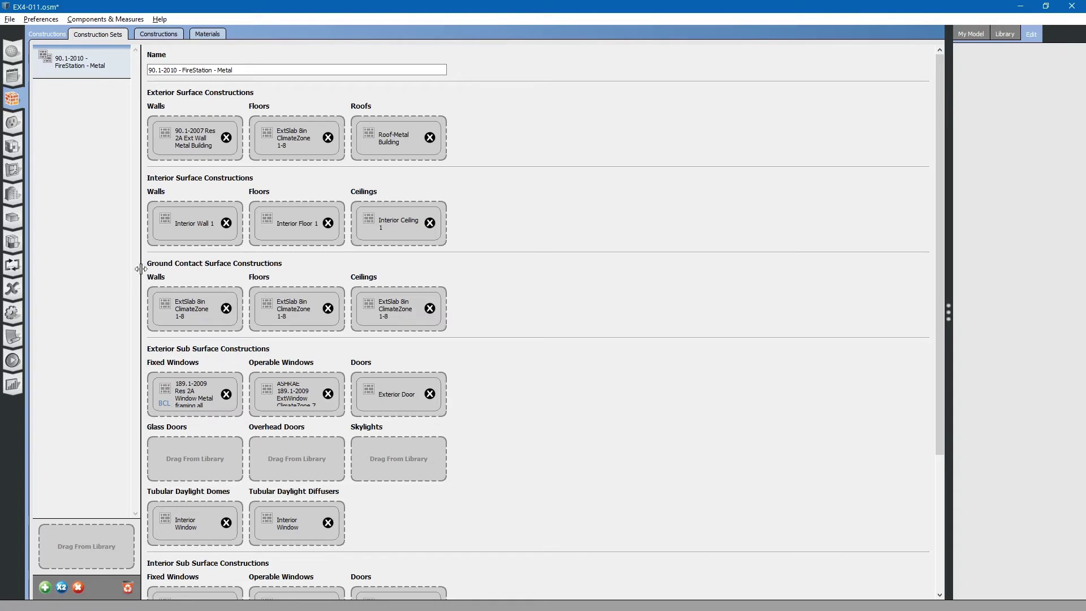
{"action": "left_click", "coordinate": [12, 219]}
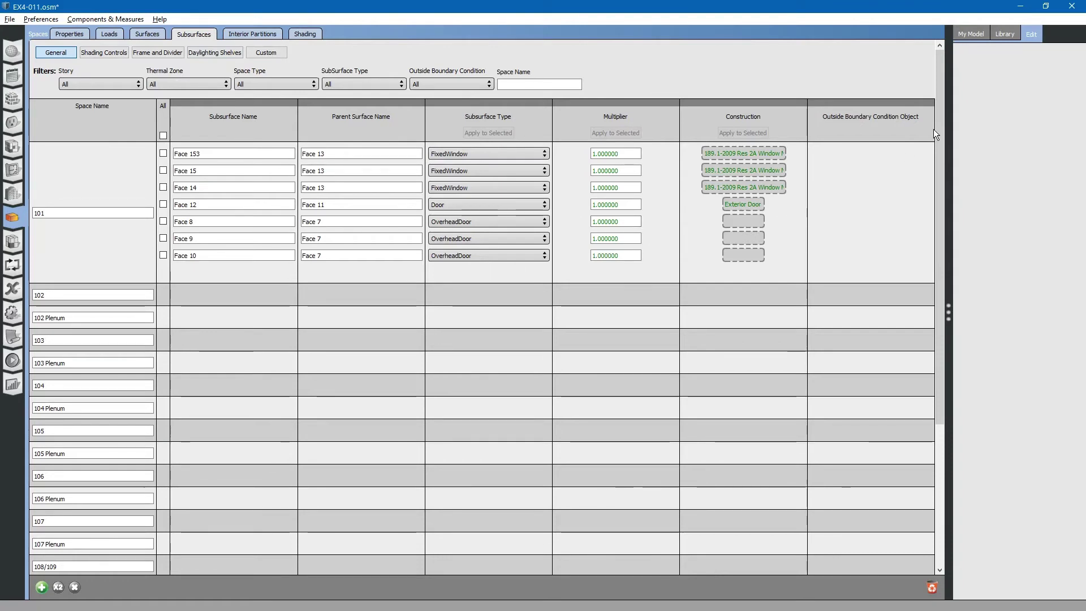
- Assign Typical Insulated Metal Door R-1.43 from the library to overhead door Face 8
{"action": "left_click", "coordinate": [1002, 32]}
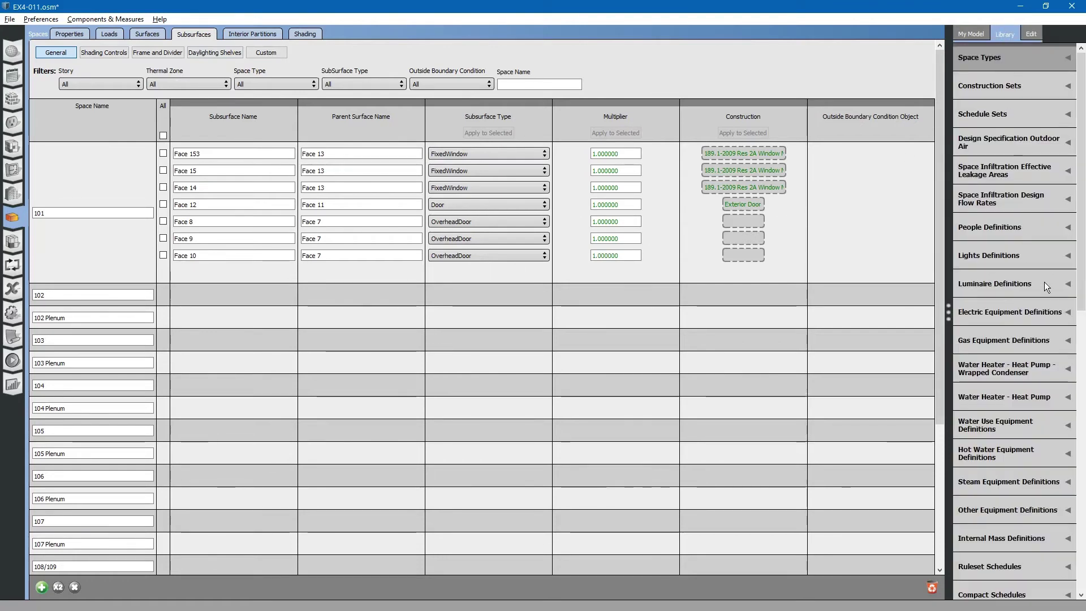
{"action": "left_click_drag", "start_coordinate": [1080, 271], "coordinate": [1079, 435]}
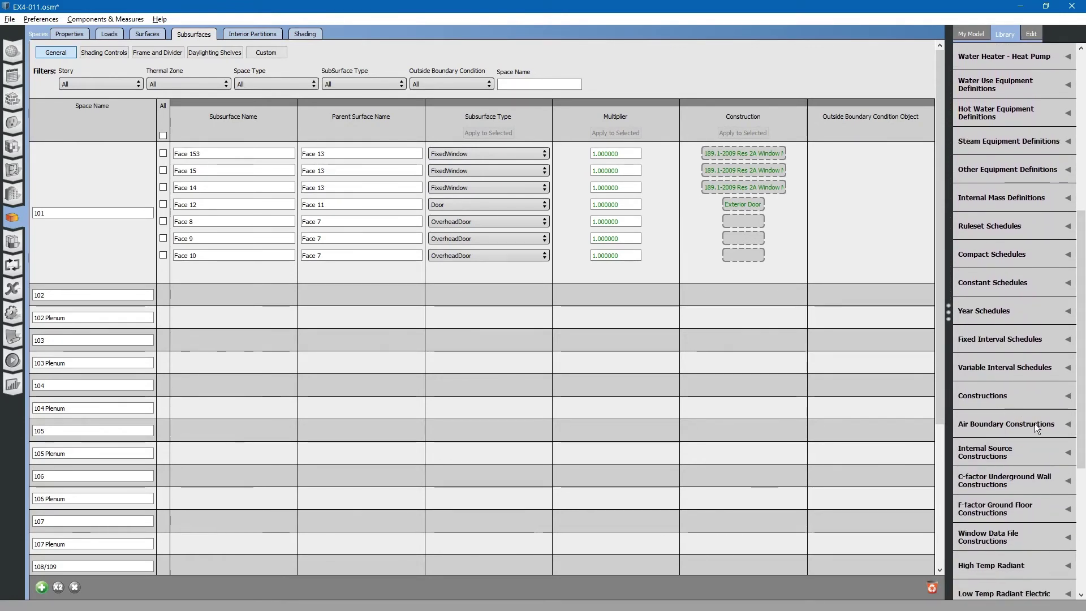
{"action": "left_click", "coordinate": [1032, 396]}
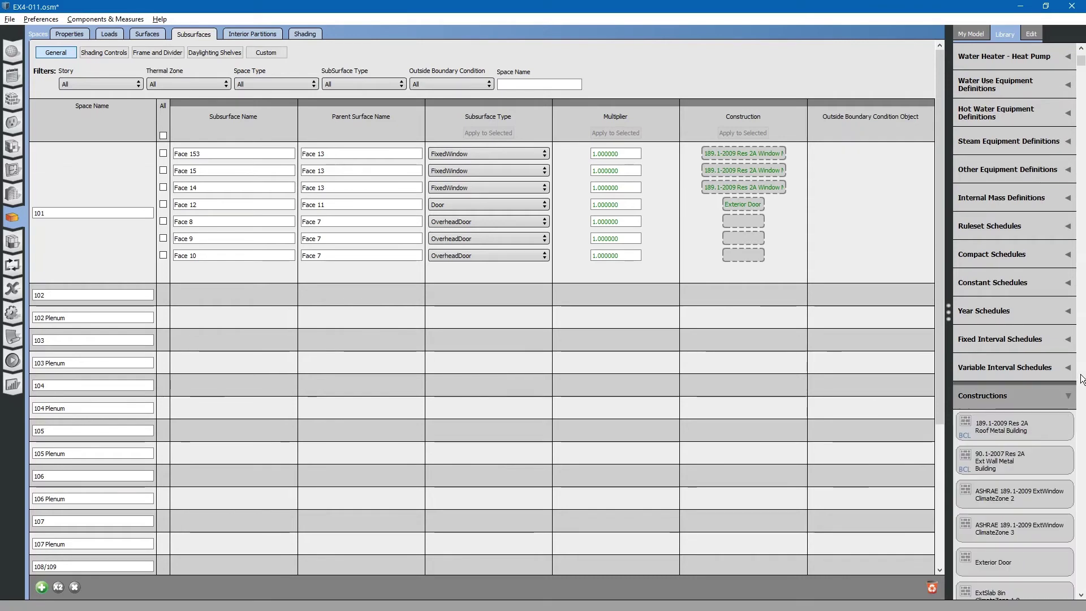
{"action": "scroll", "coordinate": [1044, 491], "scroll_direction": "down", "scroll_amount": 5}
{"action": "scroll", "coordinate": [1045, 492], "scroll_direction": "down", "scroll_amount": 10}
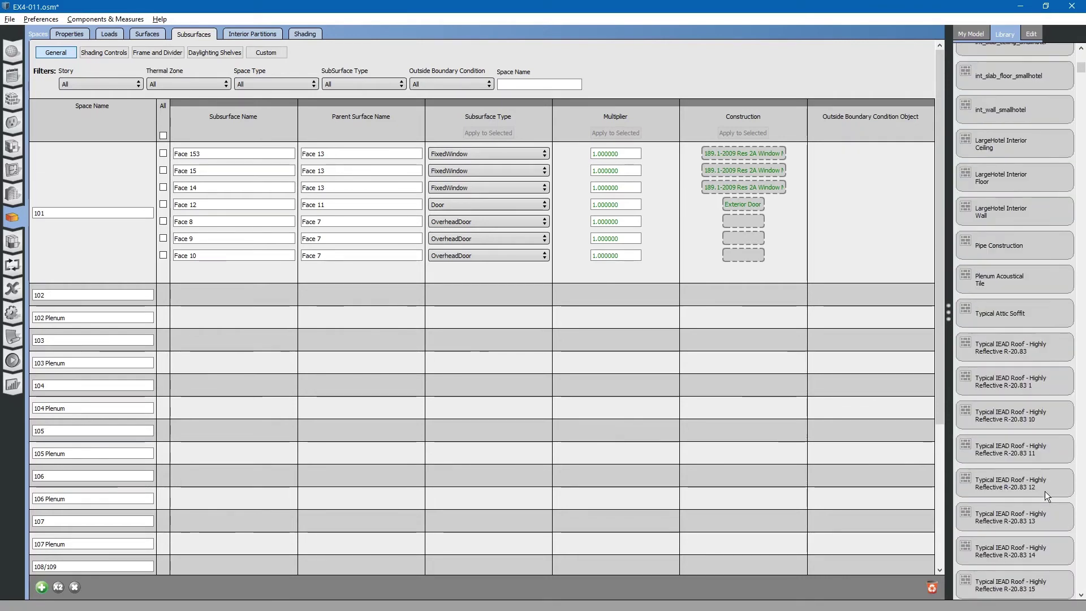
{"action": "scroll", "coordinate": [1045, 490], "scroll_direction": "down", "scroll_amount": 5}
{"action": "scroll", "coordinate": [1045, 492], "scroll_direction": "down", "scroll_amount": 5}
{"action": "scroll", "coordinate": [1037, 498], "scroll_direction": "down", "scroll_amount": 5}
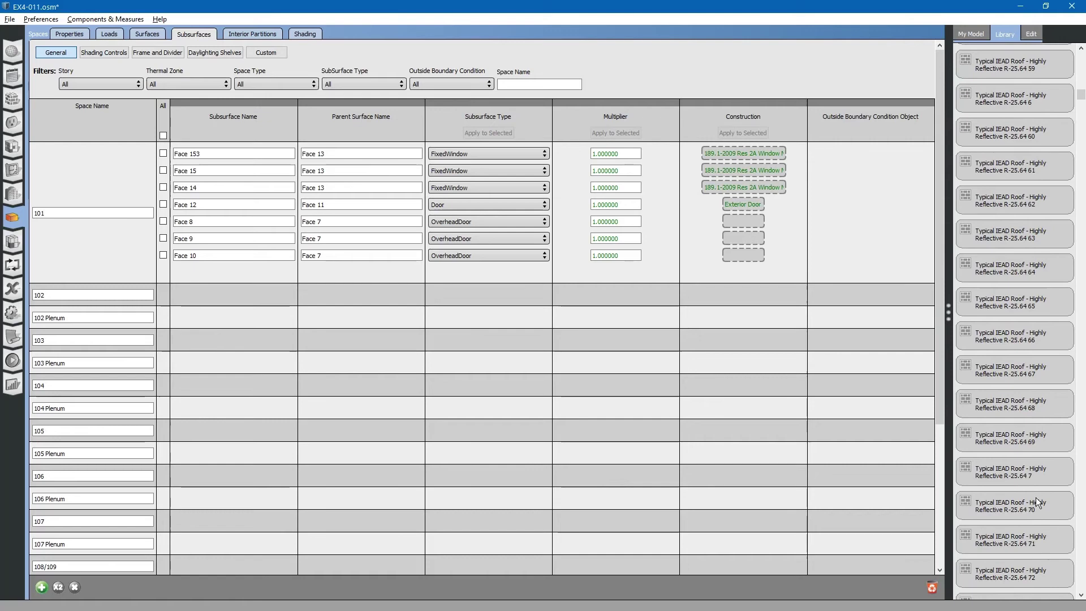
{"action": "scroll", "coordinate": [1037, 498], "scroll_direction": "down", "scroll_amount": 5}
{"action": "scroll", "coordinate": [1035, 495], "scroll_direction": "down", "scroll_amount": 5}
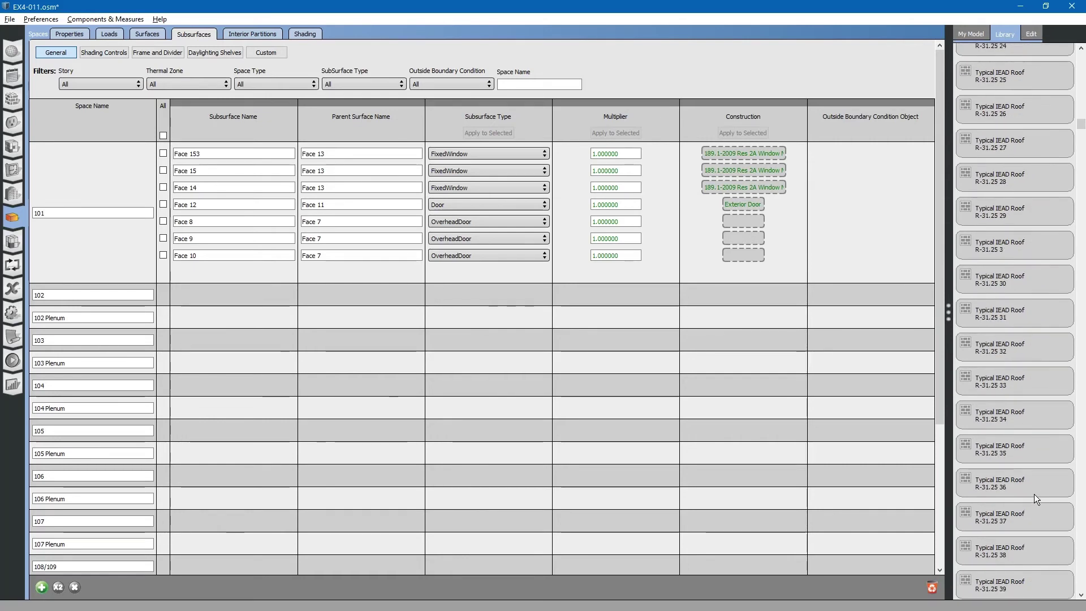
{"action": "scroll", "coordinate": [1034, 497], "scroll_direction": "down", "scroll_amount": 5}
{"action": "scroll", "coordinate": [1034, 499], "scroll_direction": "down", "scroll_amount": 5}
{"action": "scroll", "coordinate": [1033, 500], "scroll_direction": "down", "scroll_amount": 5}
{"action": "scroll", "coordinate": [1031, 501], "scroll_direction": "down", "scroll_amount": 5}
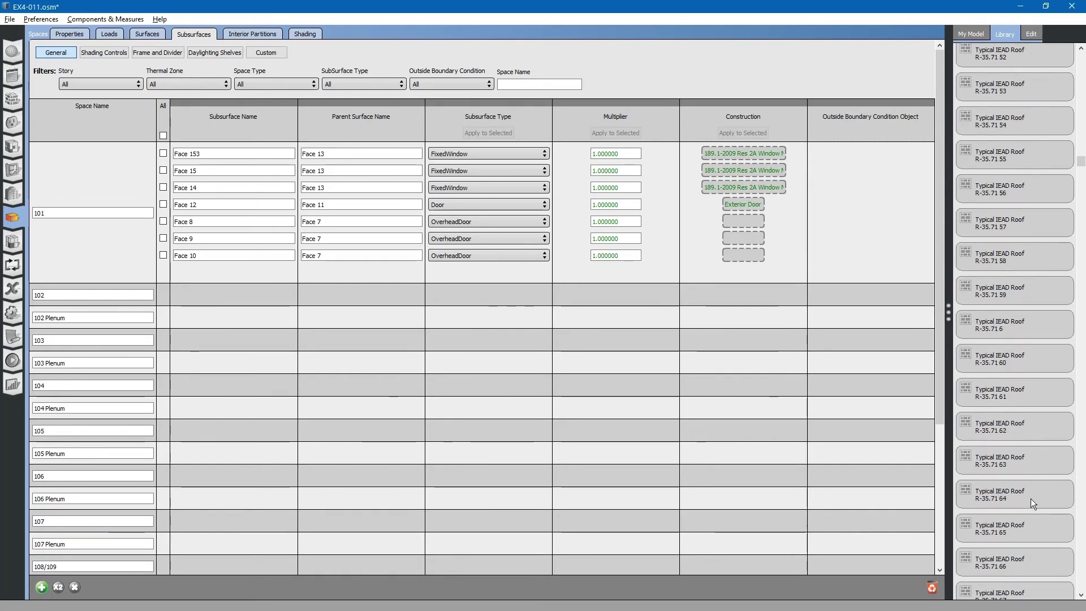
{"action": "scroll", "coordinate": [1031, 498], "scroll_direction": "down", "scroll_amount": 5}
{"action": "scroll", "coordinate": [1030, 499], "scroll_direction": "down", "scroll_amount": 5}
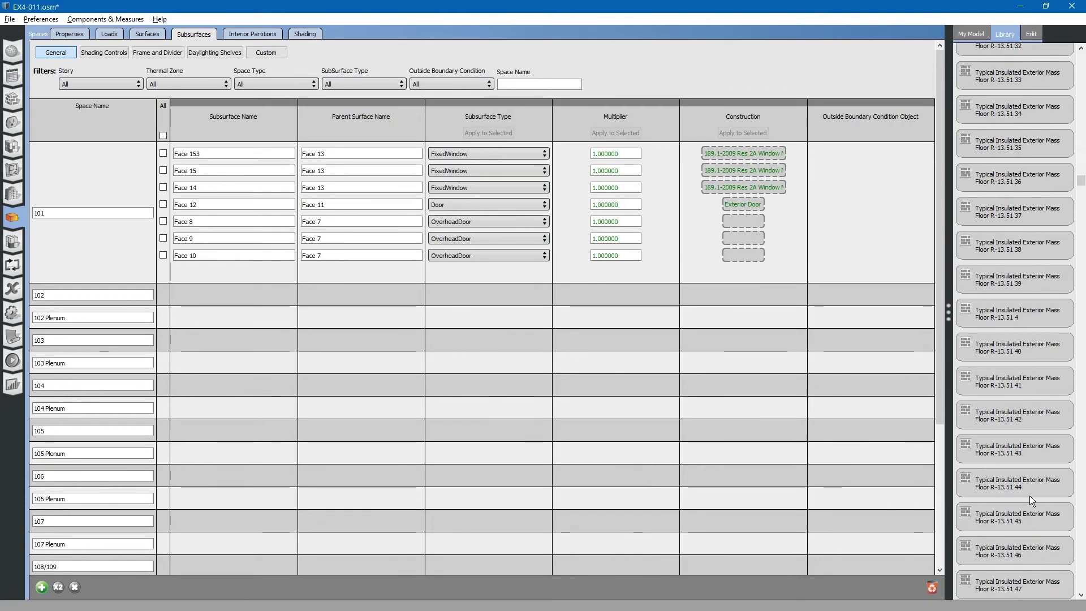
{"action": "scroll", "coordinate": [1029, 497], "scroll_direction": "down", "scroll_amount": 5}
{"action": "scroll", "coordinate": [1031, 500], "scroll_direction": "down", "scroll_amount": 5}
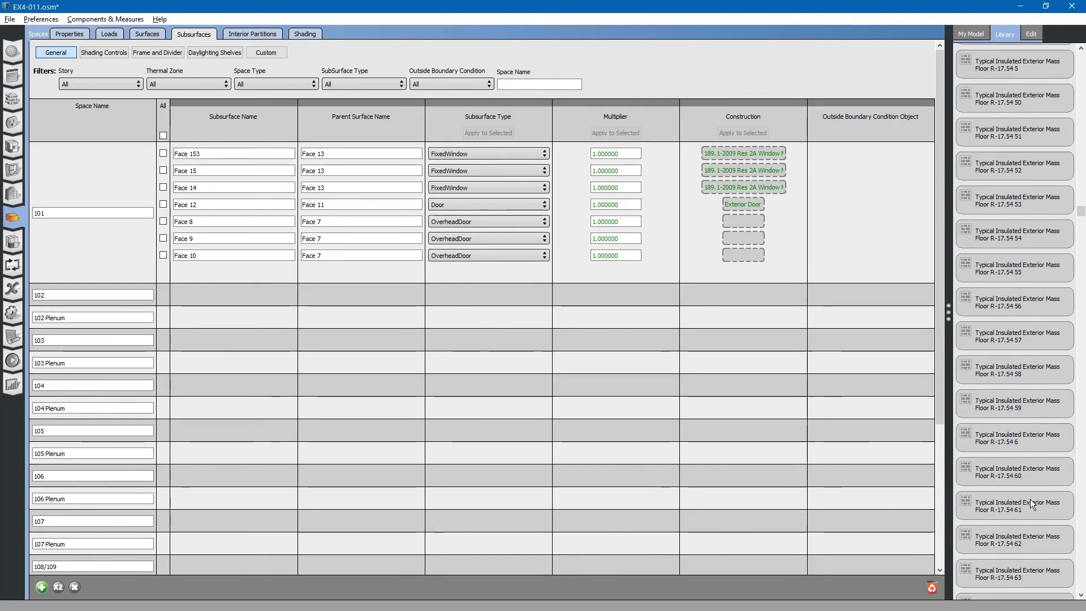
{"action": "scroll", "coordinate": [1031, 500], "scroll_direction": "down", "scroll_amount": 5}
{"action": "scroll", "coordinate": [1010, 490], "scroll_direction": "down", "scroll_amount": 5}
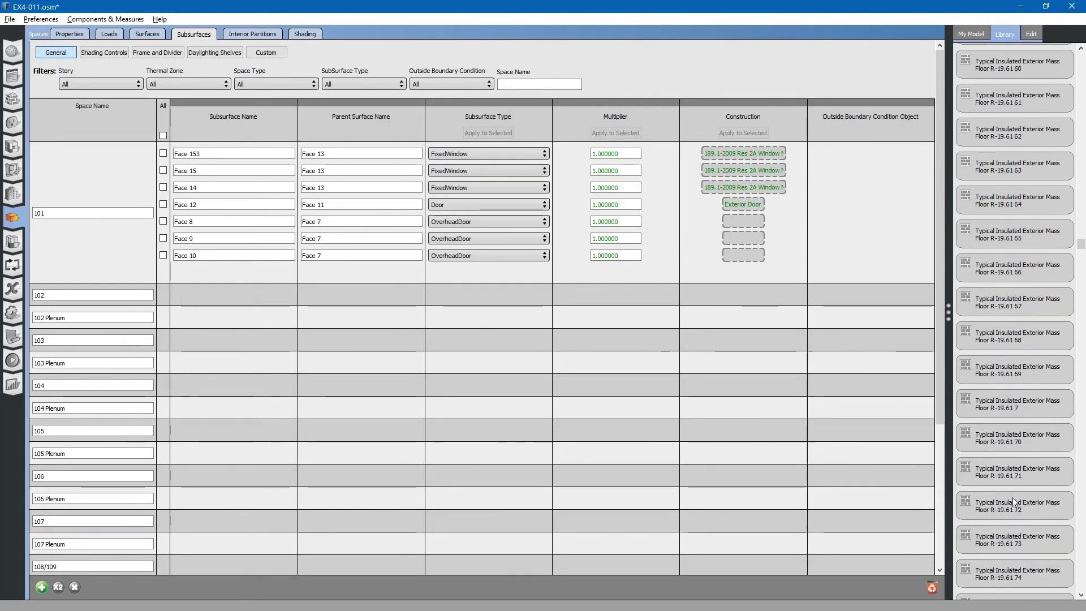
{"action": "scroll", "coordinate": [1012, 500], "scroll_direction": "down", "scroll_amount": 5}
{"action": "scroll", "coordinate": [1016, 498], "scroll_direction": "down", "scroll_amount": 5}
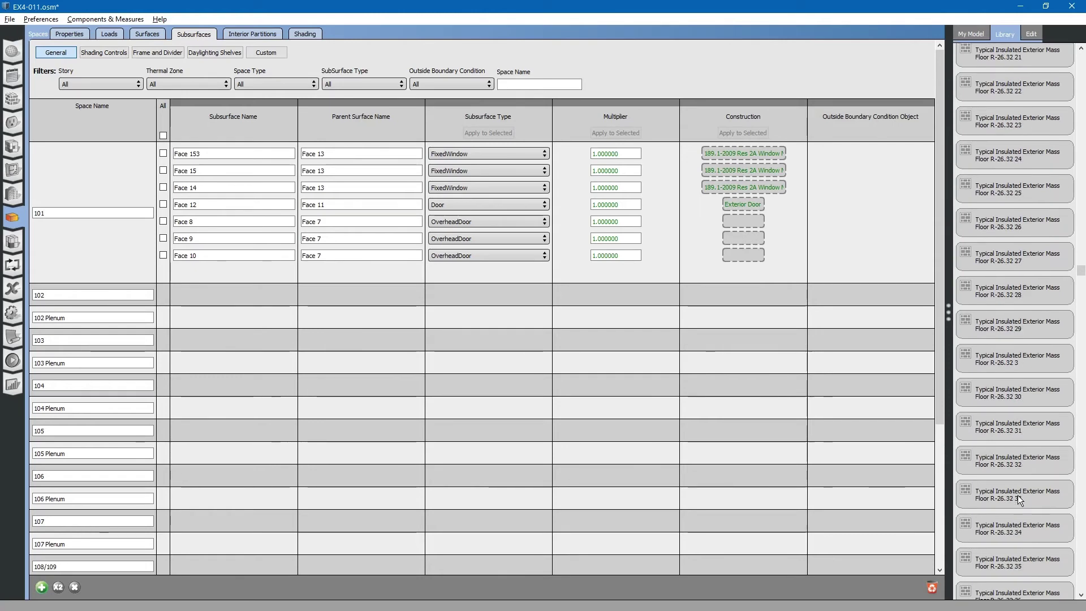
{"action": "scroll", "coordinate": [1018, 501], "scroll_direction": "down", "scroll_amount": 5}
{"action": "scroll", "coordinate": [1032, 510], "scroll_direction": "down", "scroll_amount": 5}
{"action": "scroll", "coordinate": [1032, 505], "scroll_direction": "down", "scroll_amount": 5}
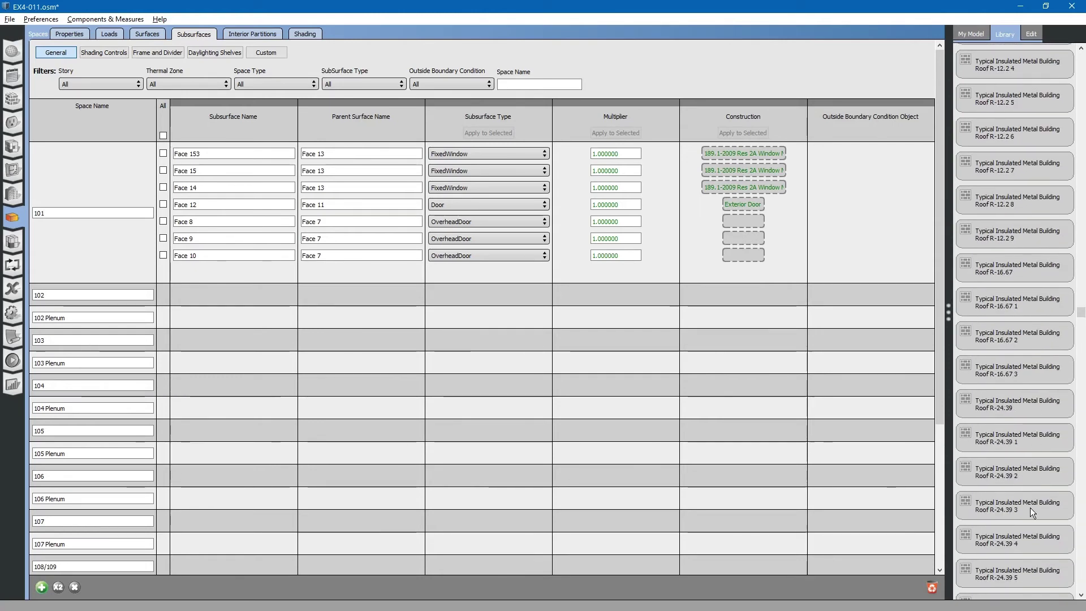
{"action": "scroll", "coordinate": [1031, 508], "scroll_direction": "down", "scroll_amount": 5}
{"action": "scroll", "coordinate": [1030, 507], "scroll_direction": "down", "scroll_amount": 5}
{"action": "scroll", "coordinate": [1030, 506], "scroll_direction": "down", "scroll_amount": 5}
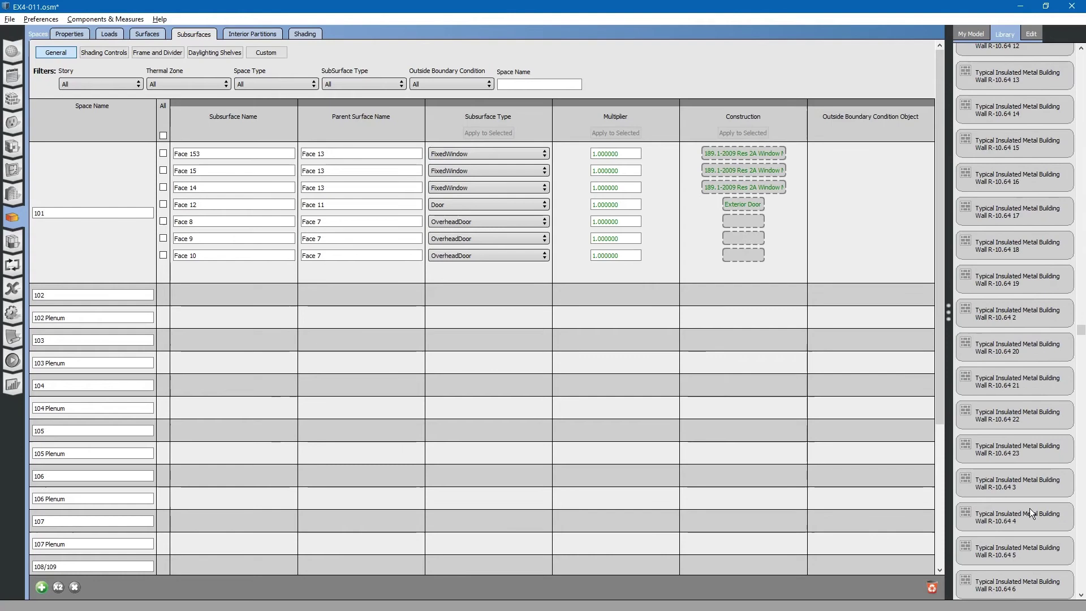
{"action": "scroll", "coordinate": [1029, 510], "scroll_direction": "down", "scroll_amount": 5}
{"action": "scroll", "coordinate": [1028, 512], "scroll_direction": "down", "scroll_amount": 5}
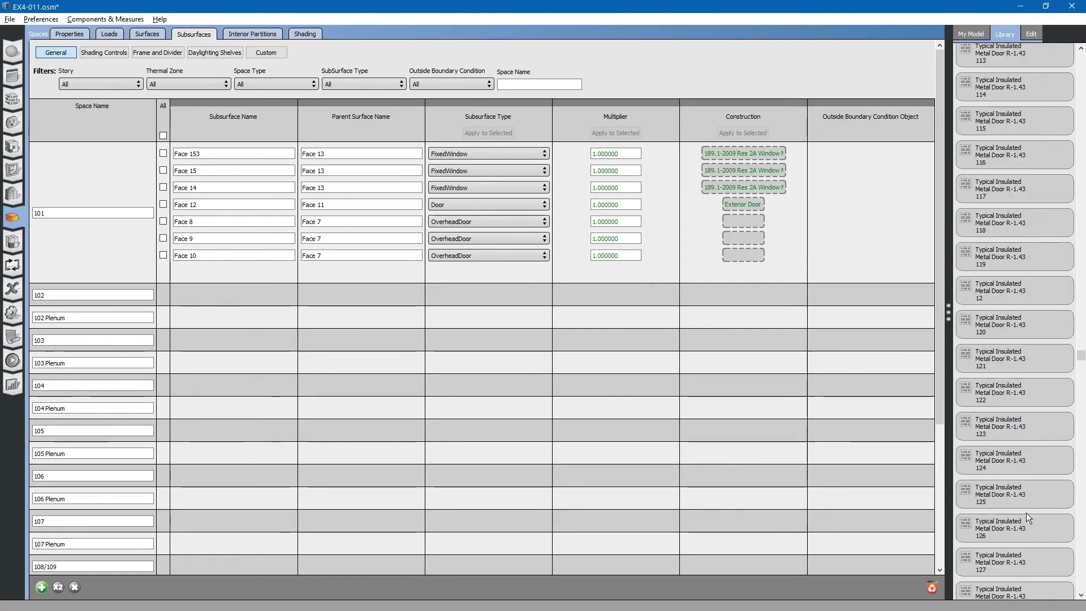
{"action": "left_click_drag", "start_coordinate": [1026, 512], "coordinate": [779, 251]}
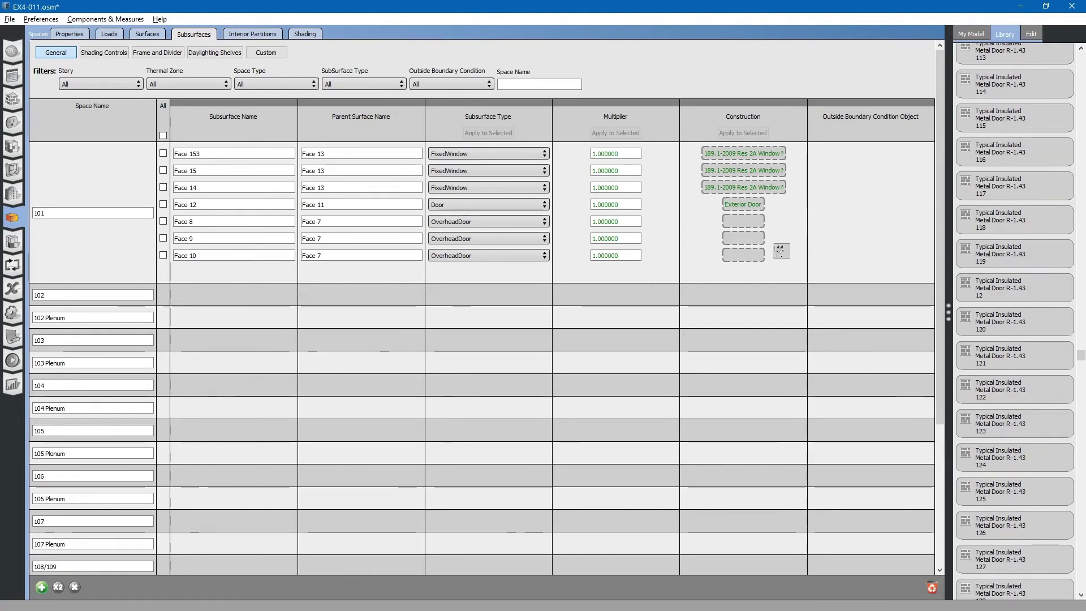
{"action": "left_click_drag", "start_coordinate": [778, 251], "coordinate": [745, 222]}
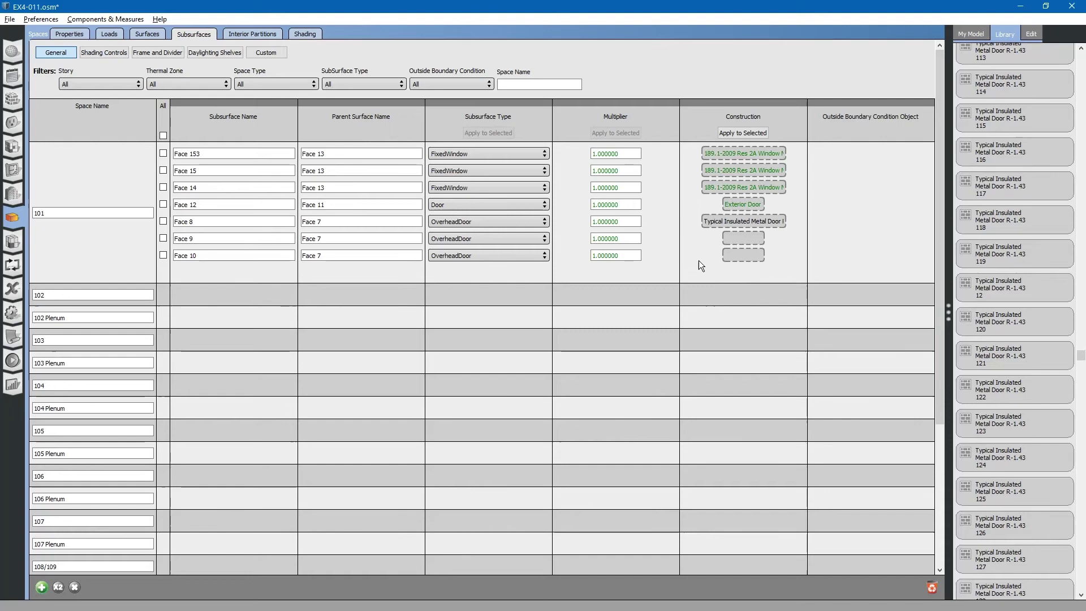
- Copy Face 8's Typical Insulated Metal Door construction to selected Faces 9 and 10
{"action": "left_click", "coordinate": [743, 221]}
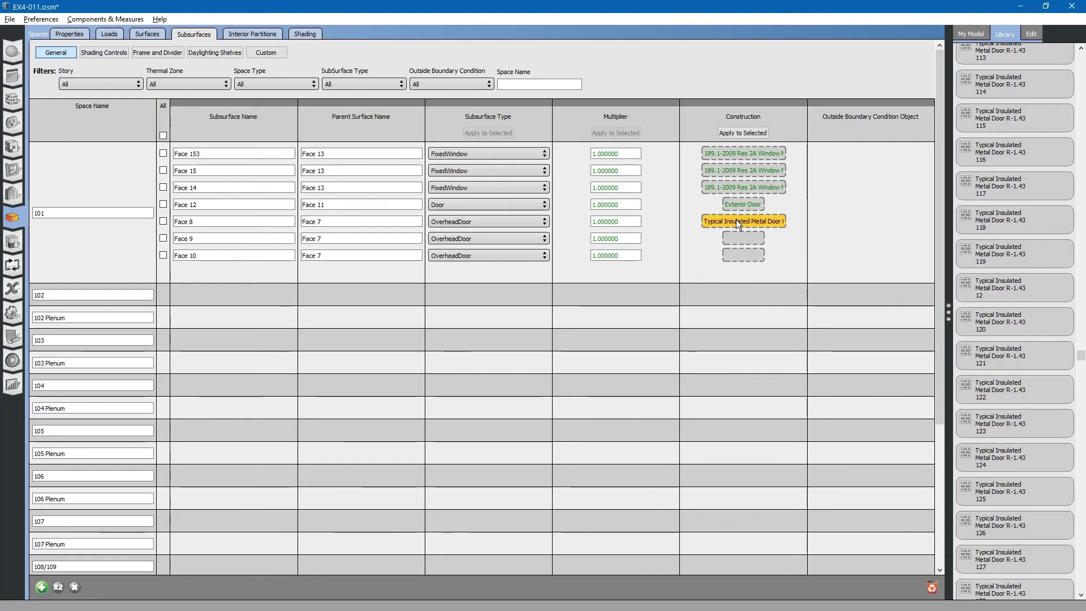
{"action": "double_click", "coordinate": [735, 220]}
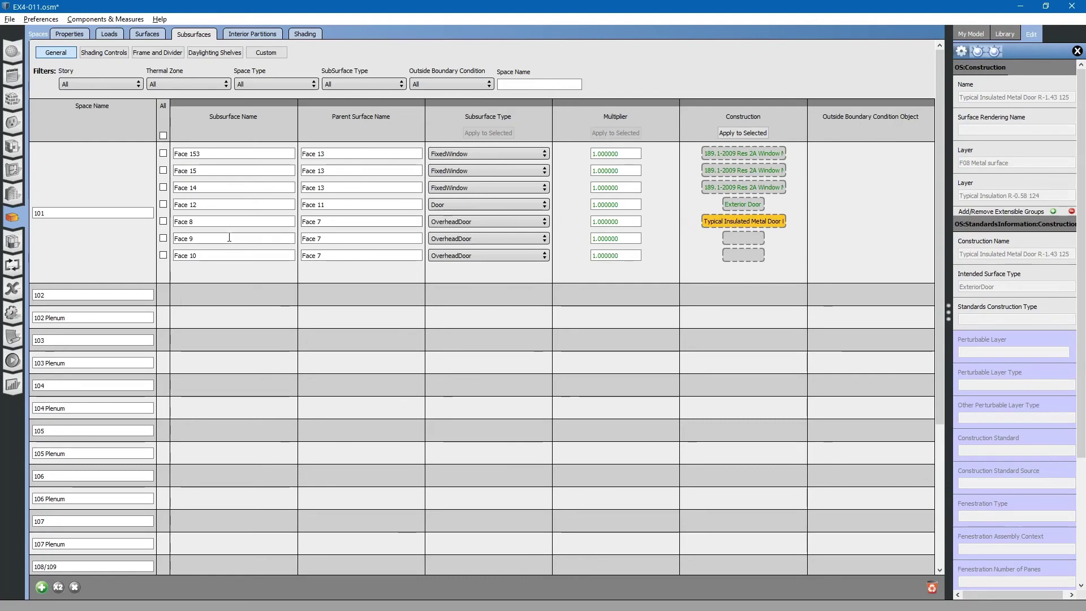
{"action": "left_click", "coordinate": [163, 239]}
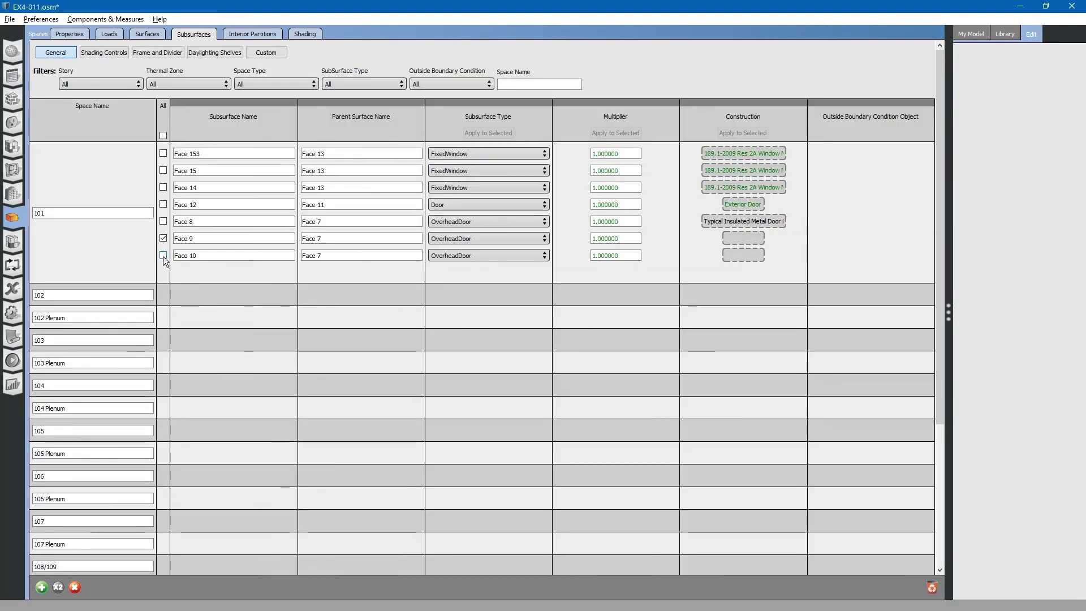
{"action": "left_click", "coordinate": [163, 255]}
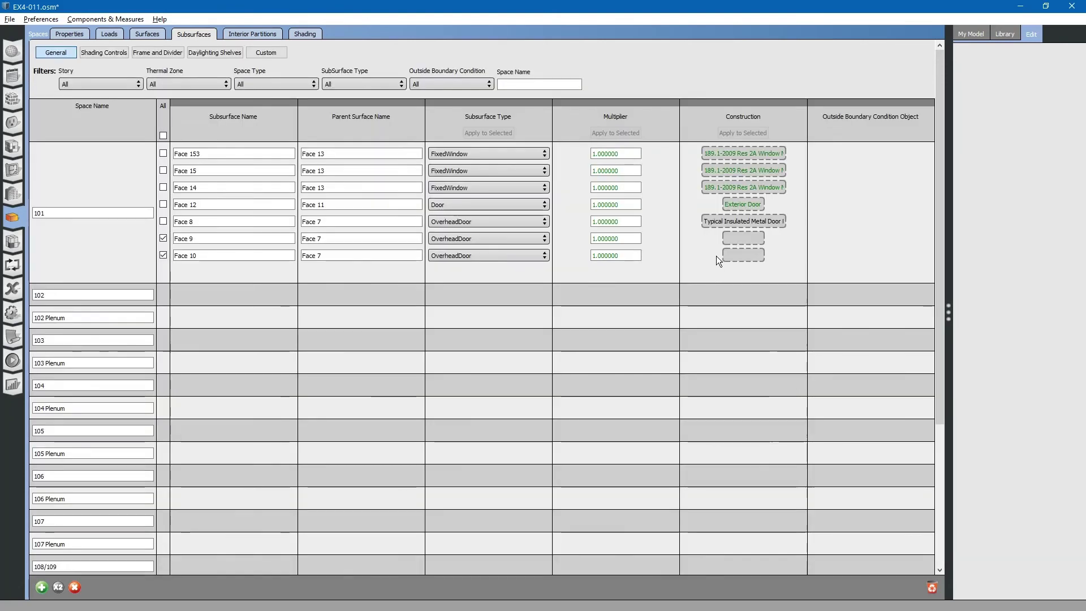
{"action": "left_click", "coordinate": [739, 222]}
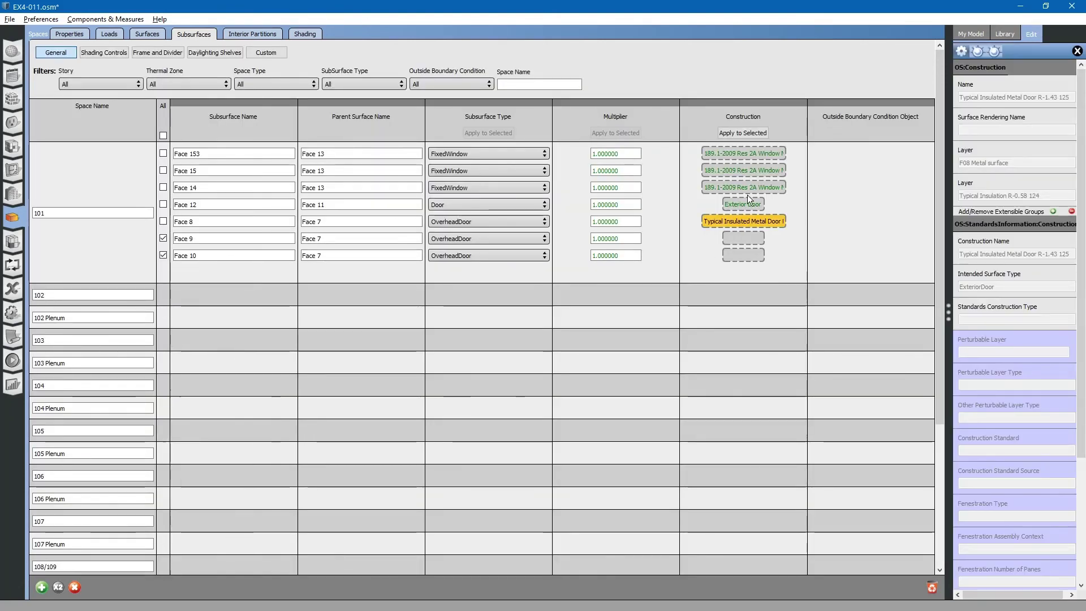
{"action": "left_click", "coordinate": [746, 134]}
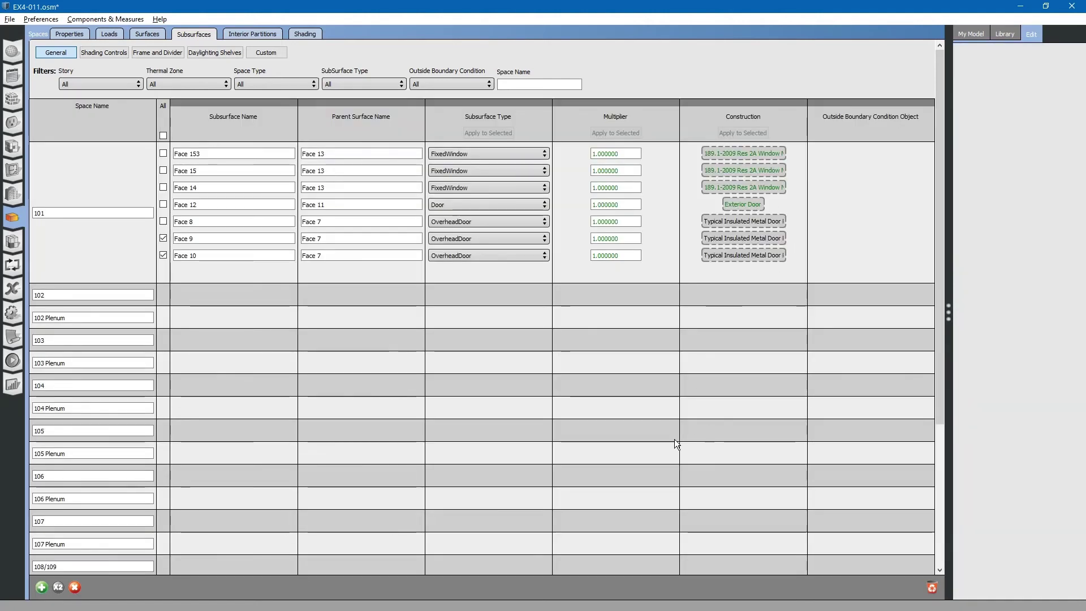
{"action": "scroll", "coordinate": [632, 442], "scroll_direction": "down", "scroll_amount": 5}
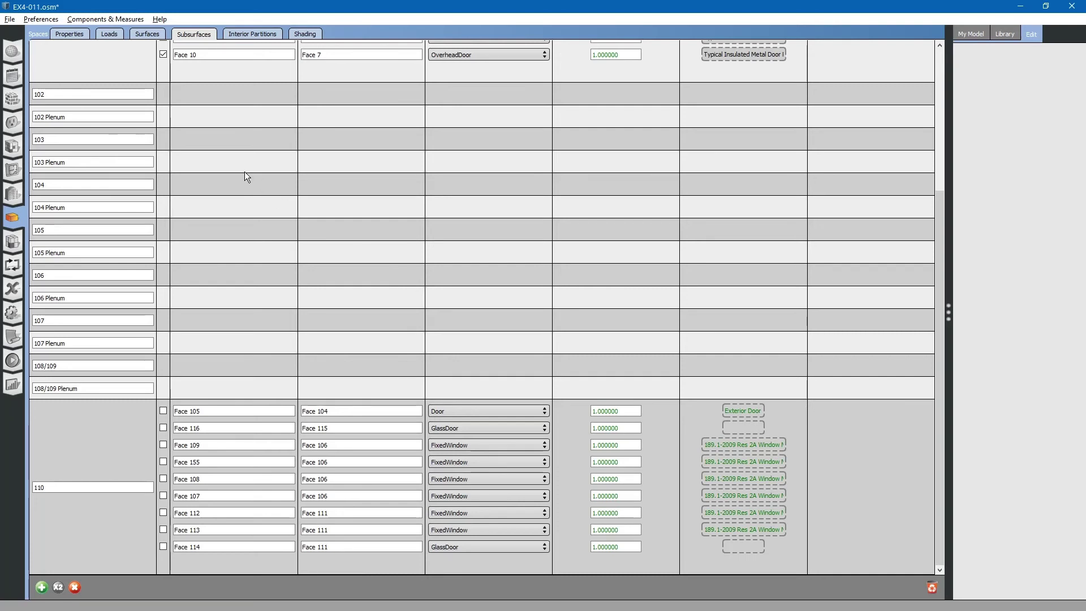
- Put the 189.1-2009 Res 2A Window Metal framing construction in the set's Glass Doors slot
{"action": "left_click", "coordinate": [12, 101]}
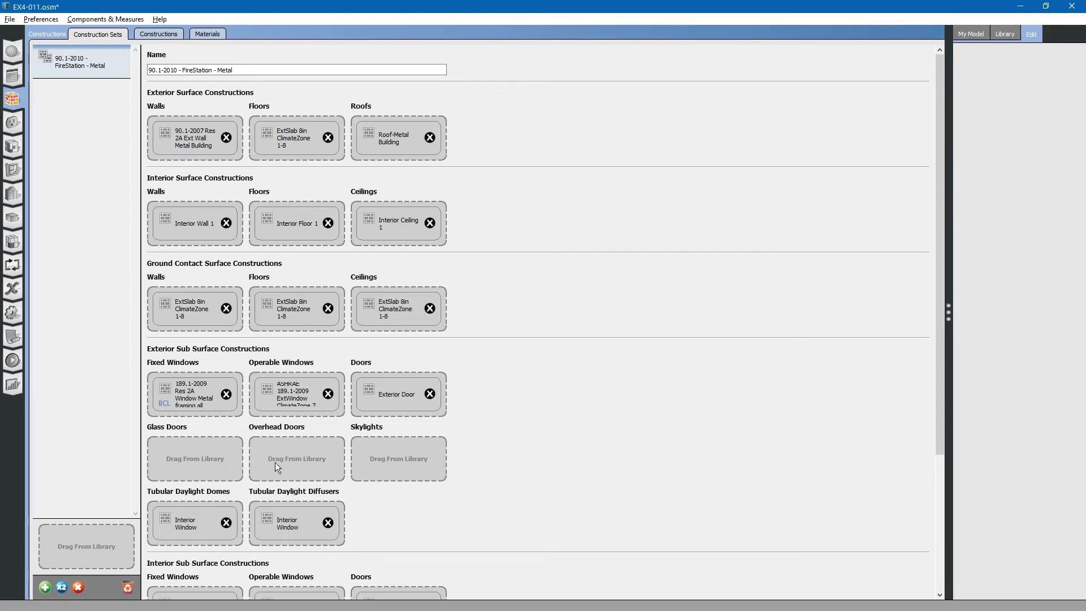
{"action": "left_click", "coordinate": [979, 34]}
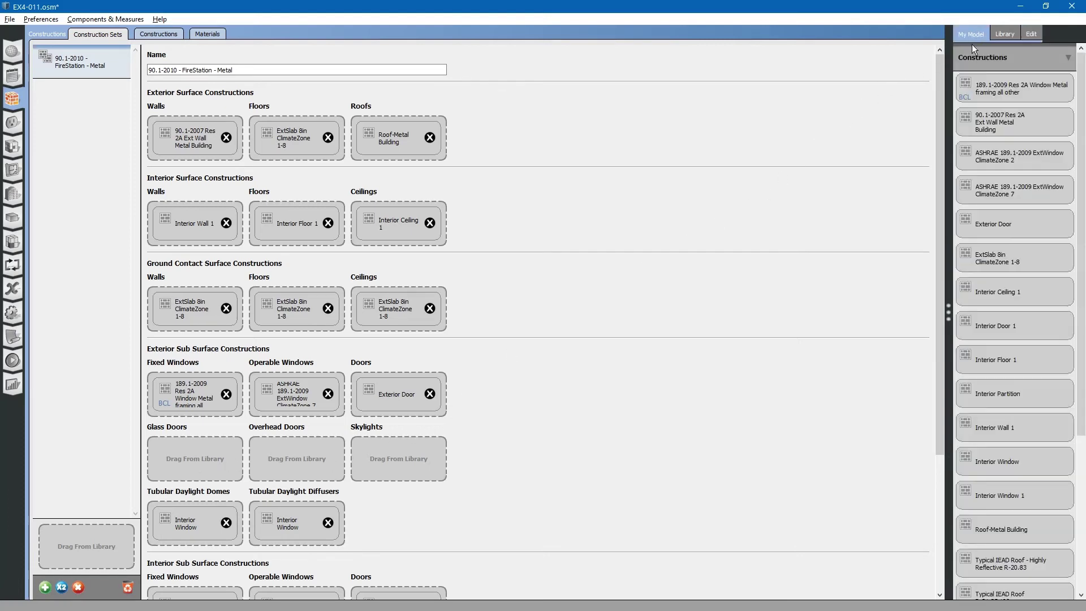
{"action": "scroll", "coordinate": [1040, 459], "scroll_direction": "down", "scroll_amount": 3}
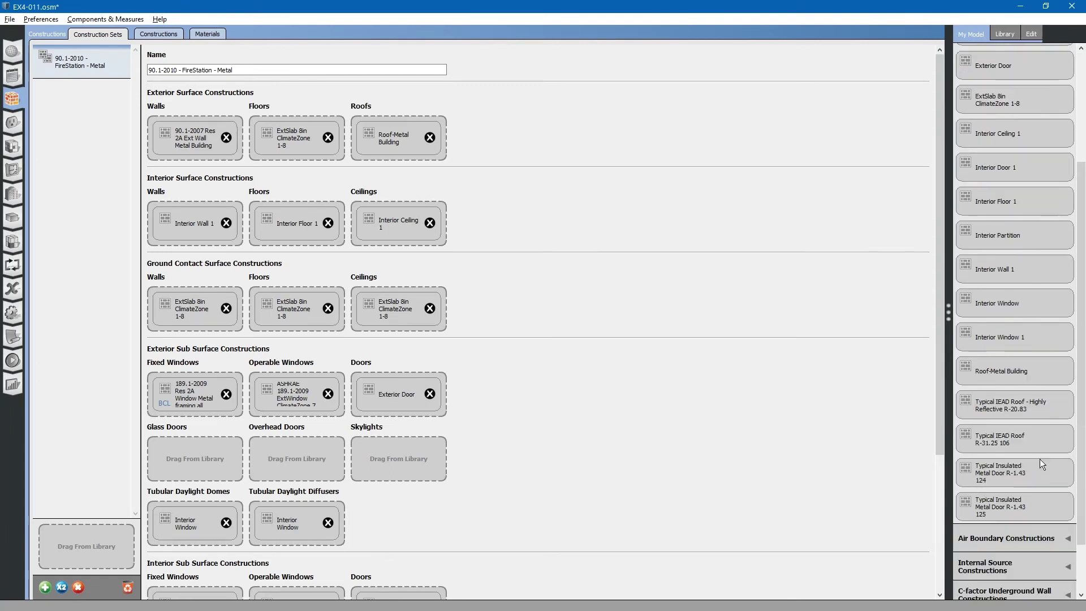
{"action": "scroll", "coordinate": [1040, 459], "scroll_direction": "up", "scroll_amount": 3}
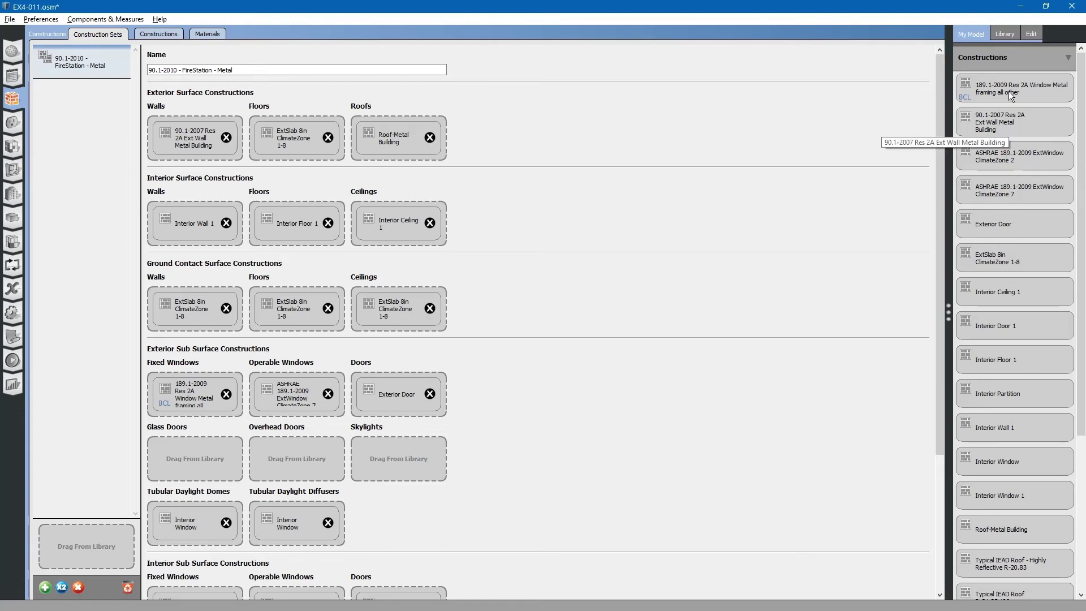
{"action": "mouse_move", "coordinate": [1009, 89]}
{"action": "left_mouse_down"}
{"action": "mouse_move", "coordinate": [208, 415]}
{"action": "mouse_move", "coordinate": [195, 456]}
{"action": "left_mouse_up"}
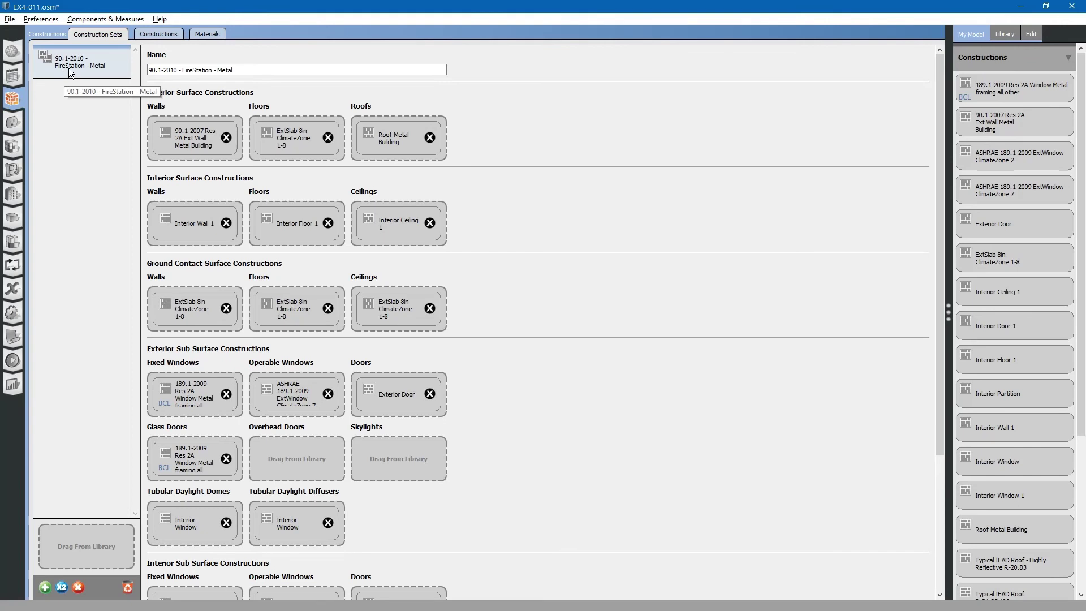
{"action": "left_click", "coordinate": [12, 196]}
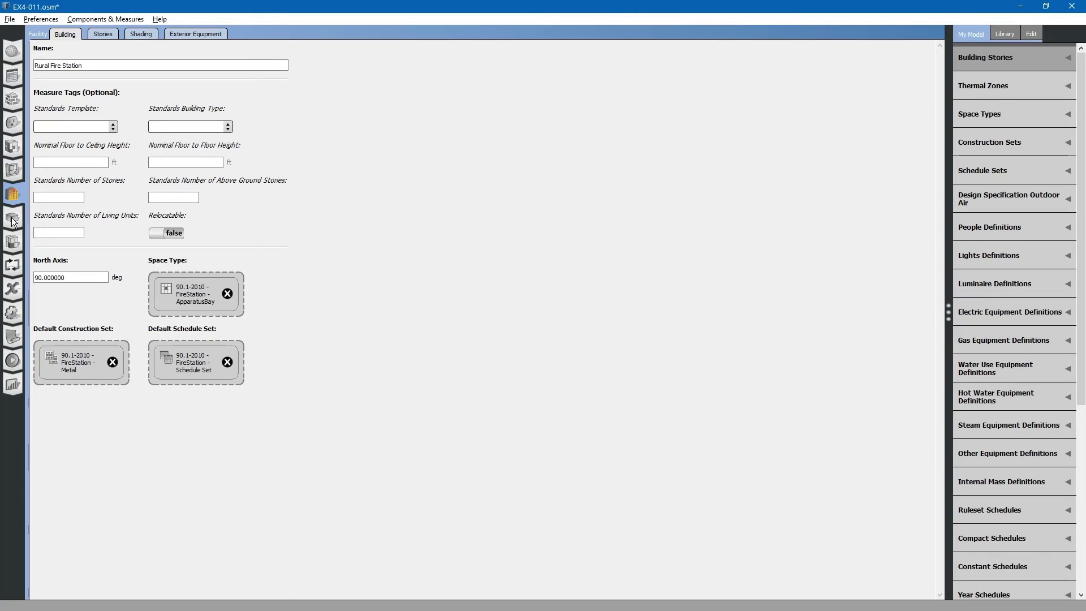
- Return to the Spaces subsurfaces grid to review each space's subsurface constructions
{"action": "left_click", "coordinate": [13, 220]}
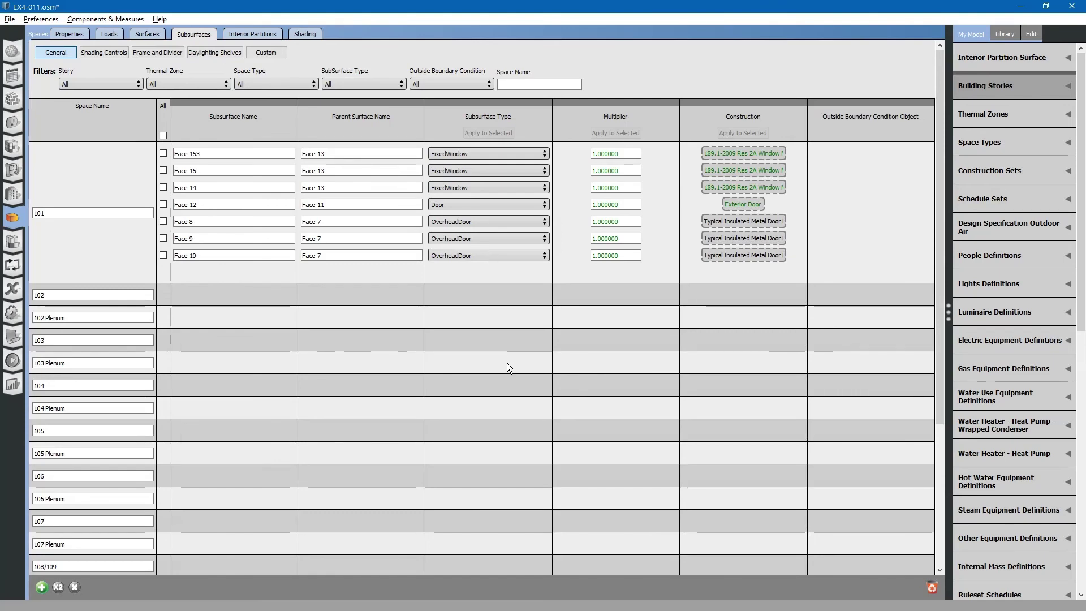
{"action": "scroll", "coordinate": [507, 368], "scroll_direction": "down", "scroll_amount": 5}
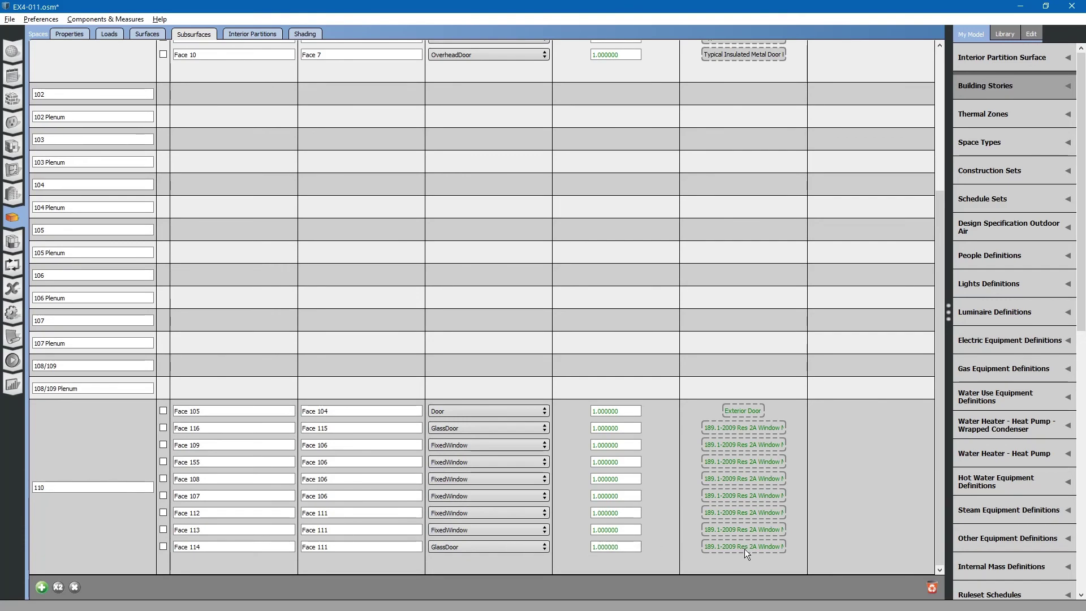
{"action": "scroll", "coordinate": [482, 284], "scroll_direction": "up", "scroll_amount": 3}
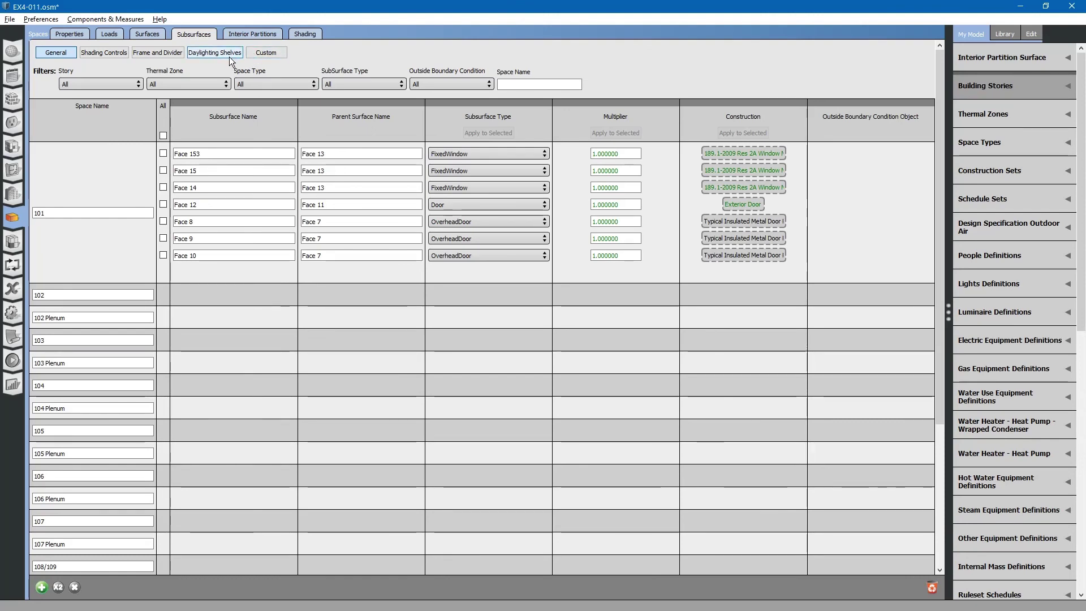
- Review the empty interior partitions and shading surfaces listings for all spaces
{"action": "left_click", "coordinate": [255, 35]}
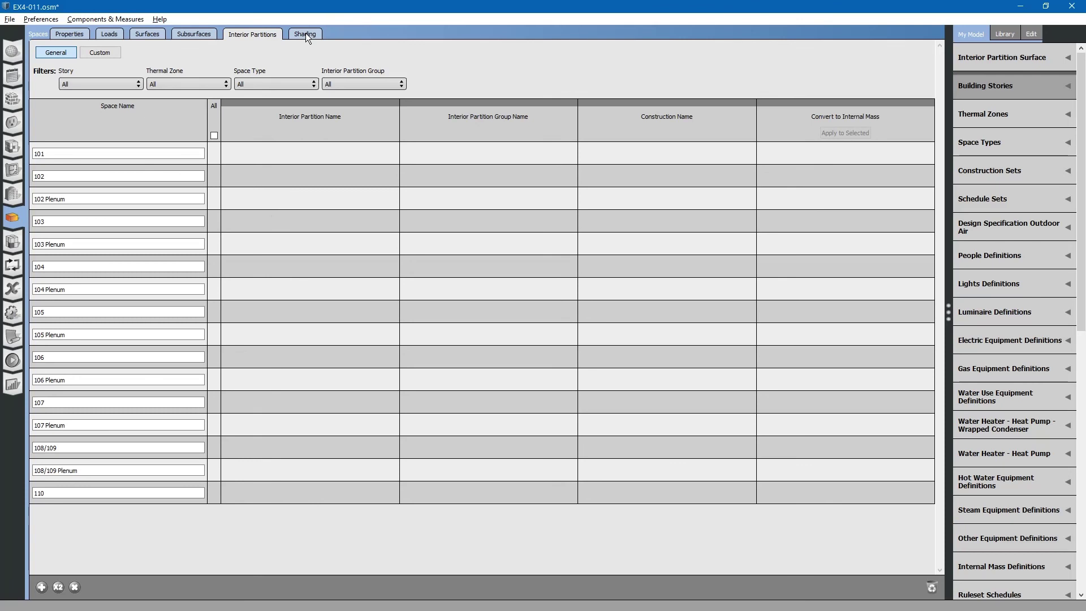
{"action": "left_click", "coordinate": [306, 33]}
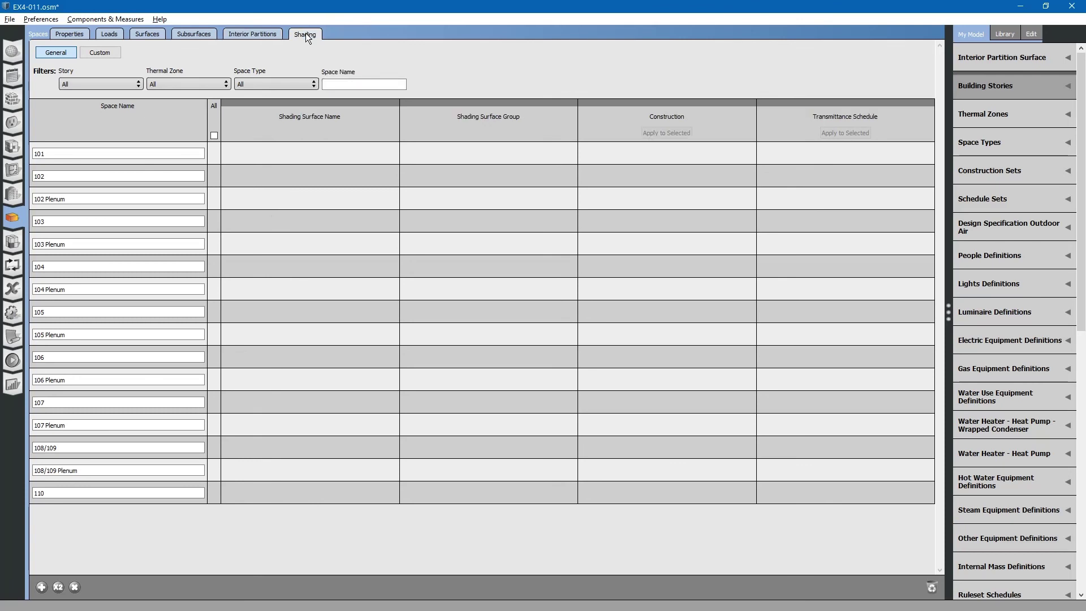